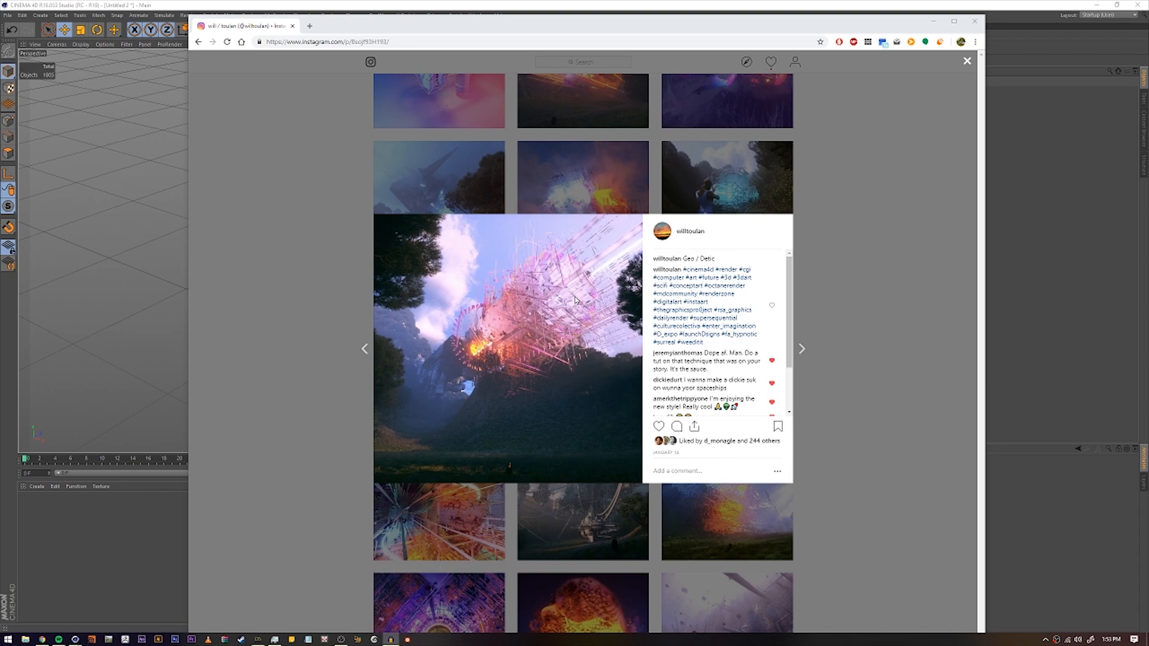
Look through the abstract sci-fi renders on the Instagram profile, opening posts such as Gate / Way and Fly / By.
left_click(958, 244)
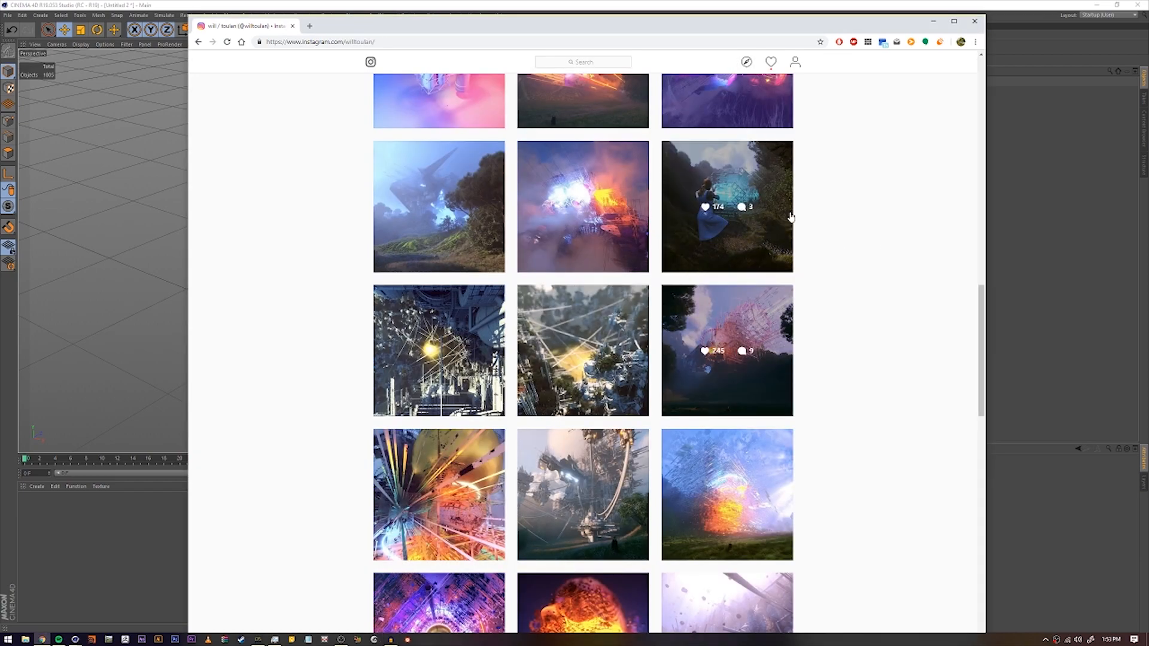
left_click(748, 214)
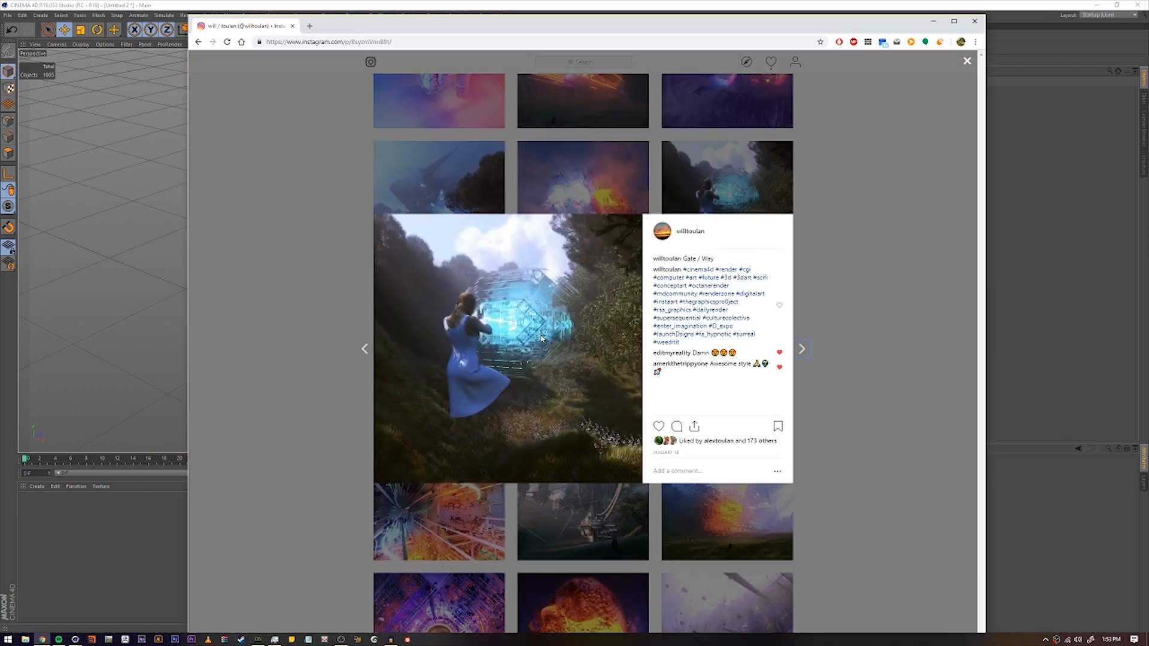
left_click(827, 253)
scroll(819, 256, "up", 3)
left_click(606, 377)
left_click(855, 288)
left_click(685, 275)
left_click(828, 256)
left_click(694, 248)
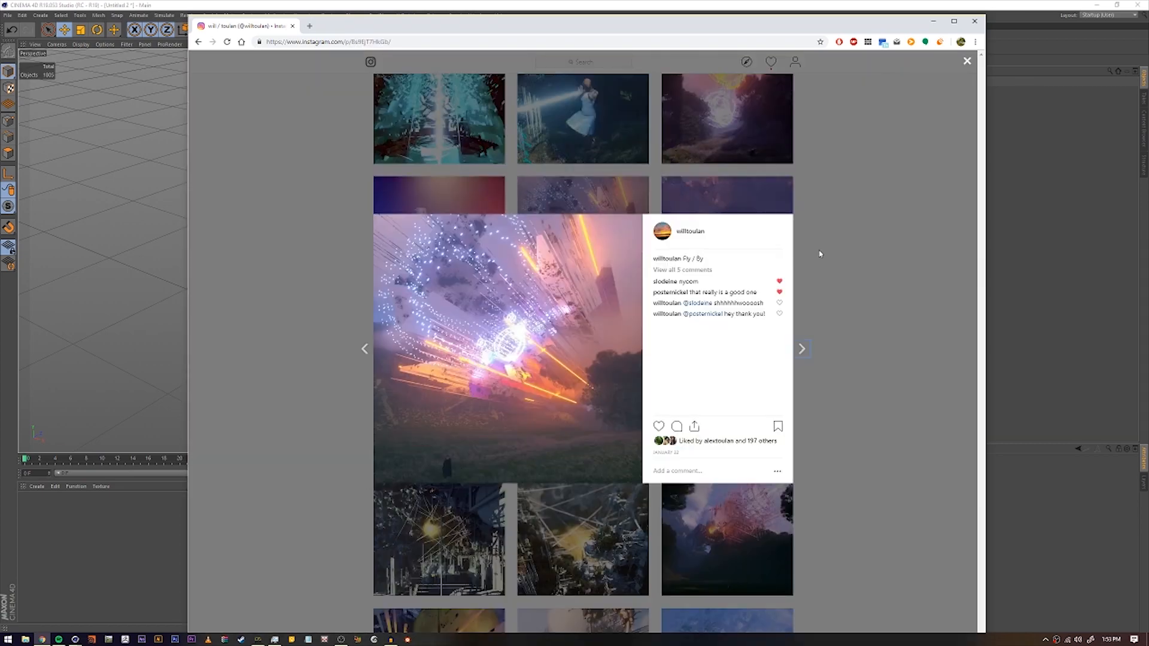
left_click(819, 254)
scroll(688, 281, "up", 2)
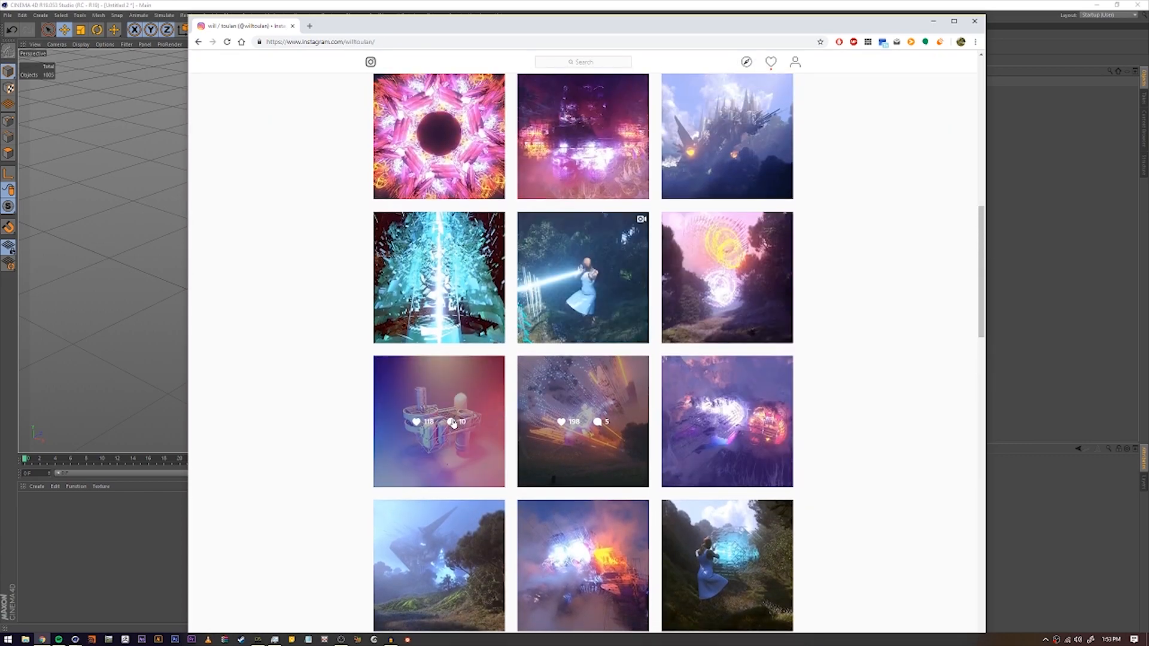
View the animated Gate / Way video and the Kepler / 186f render on the profile as further references.
left_click(571, 300)
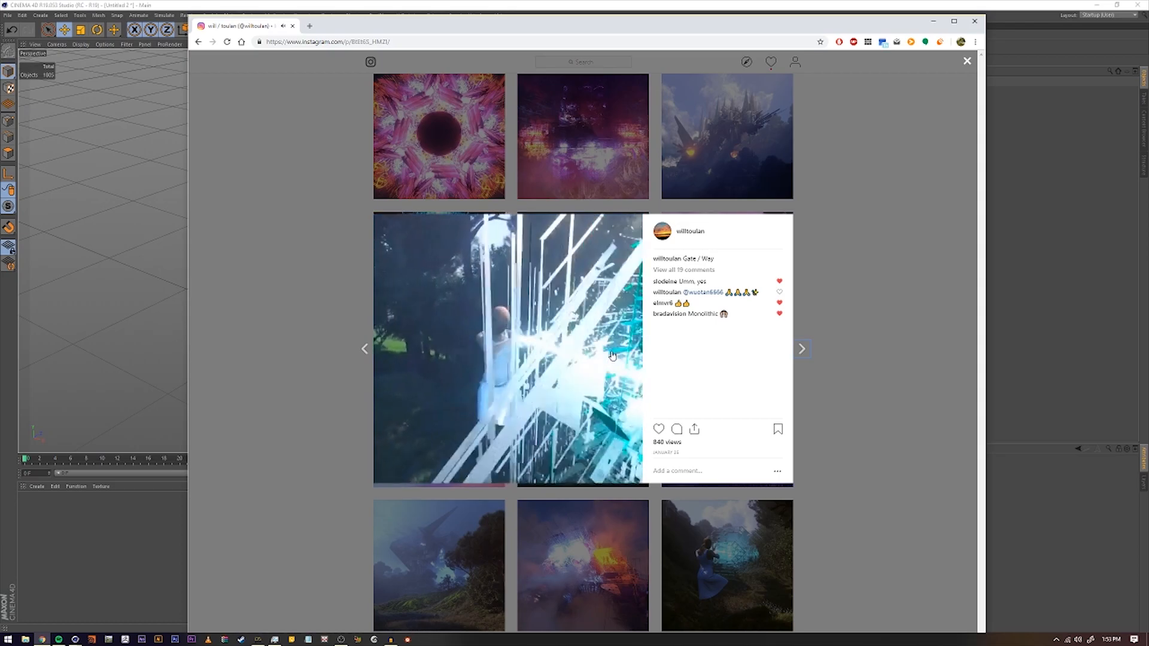
left_click(923, 258)
scroll(649, 298, "up", 6)
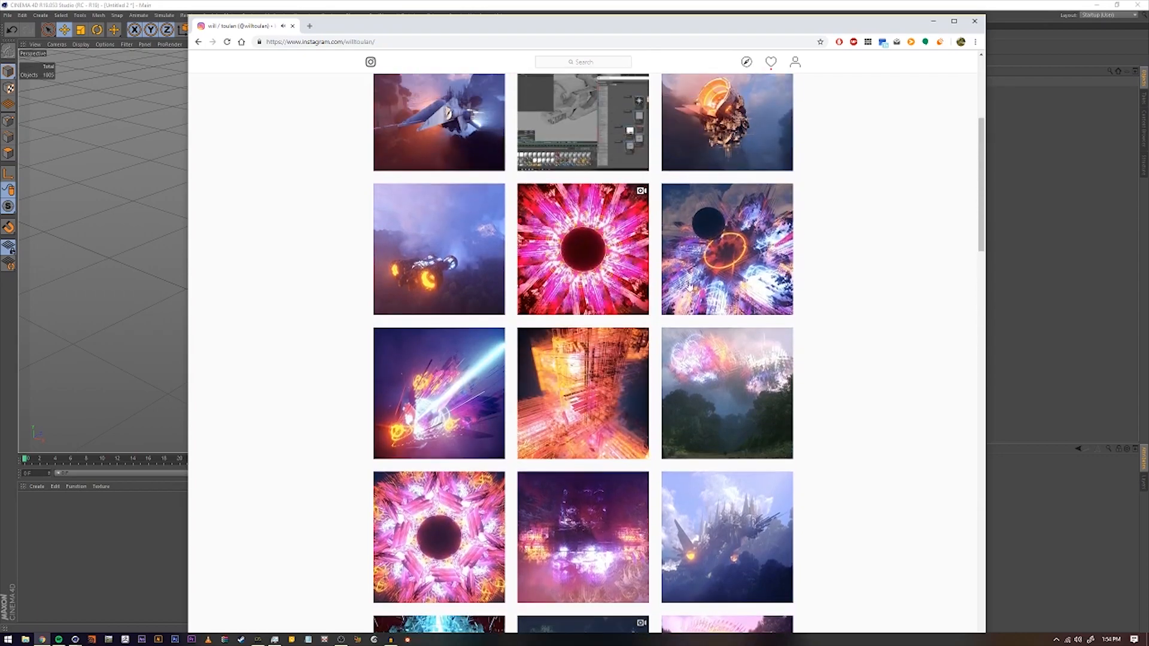
left_click(698, 285)
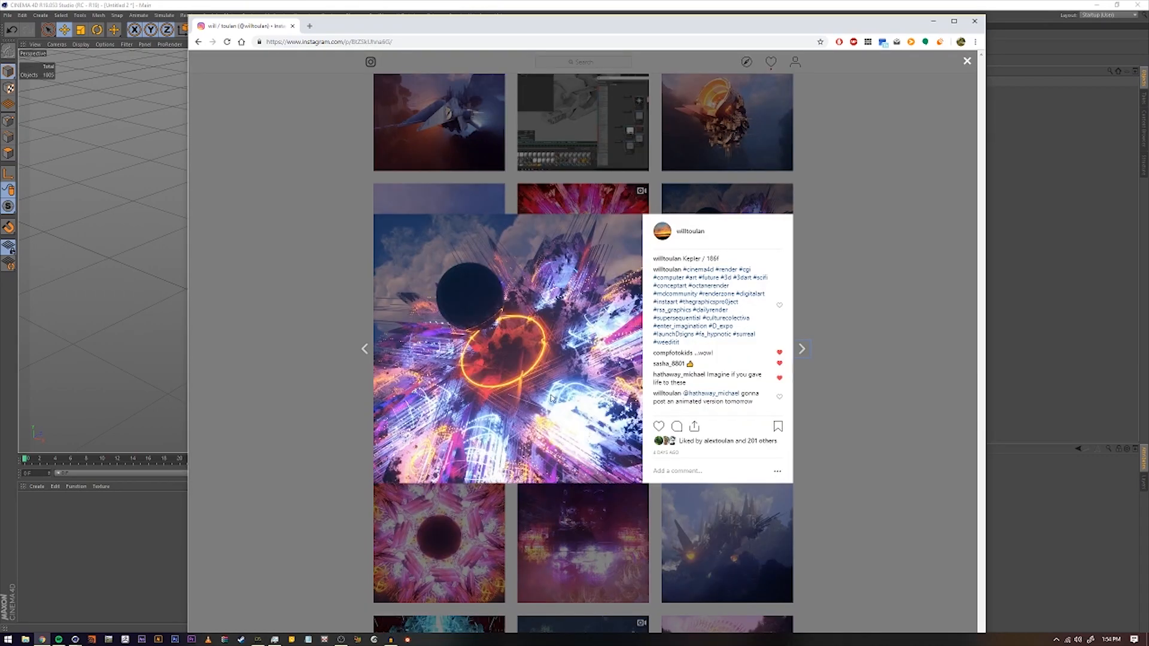
left_click(905, 290)
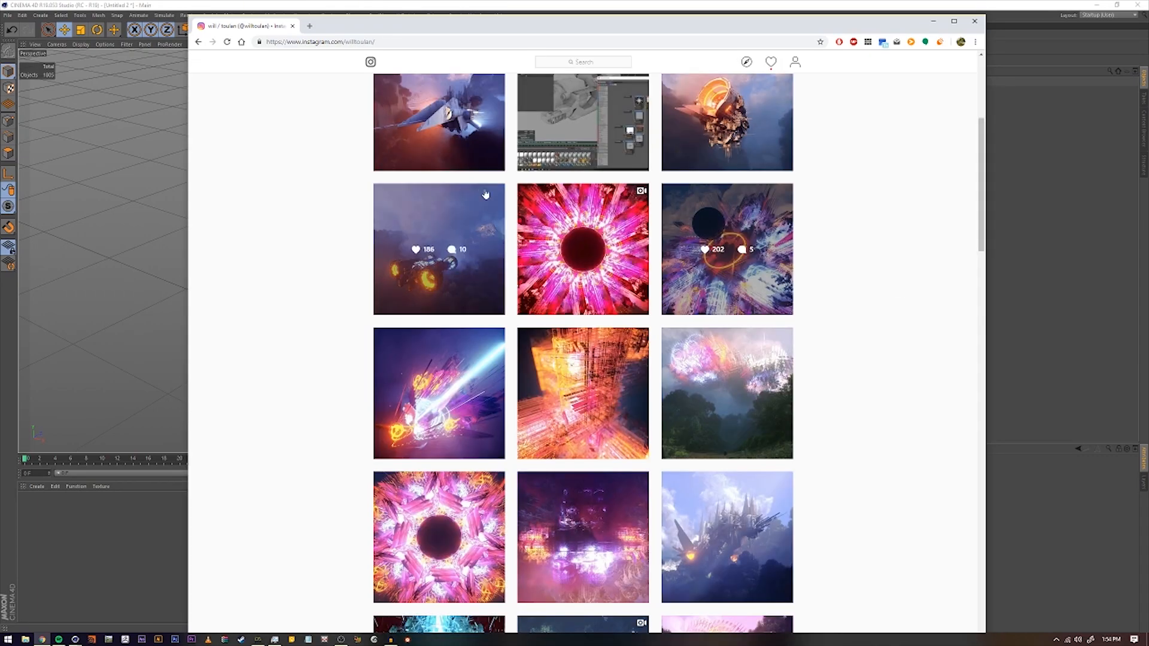
Switch to Cinema 4D and add a MoGraph PolyFX object to the scene.
left_click(149, 91)
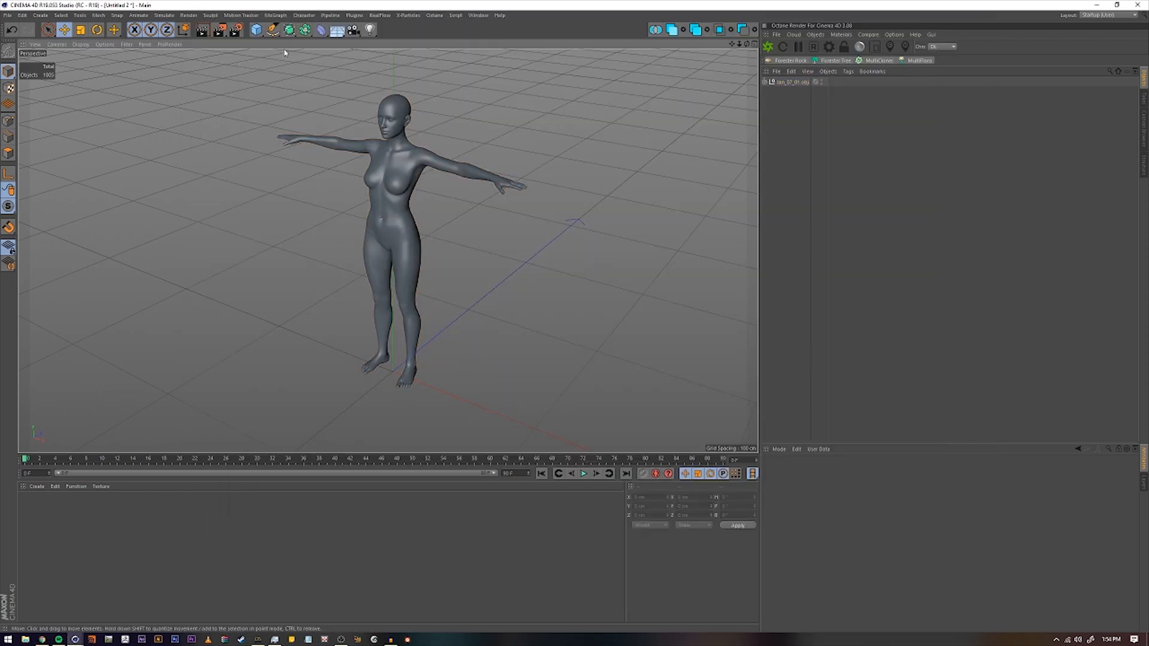
left_click(277, 15)
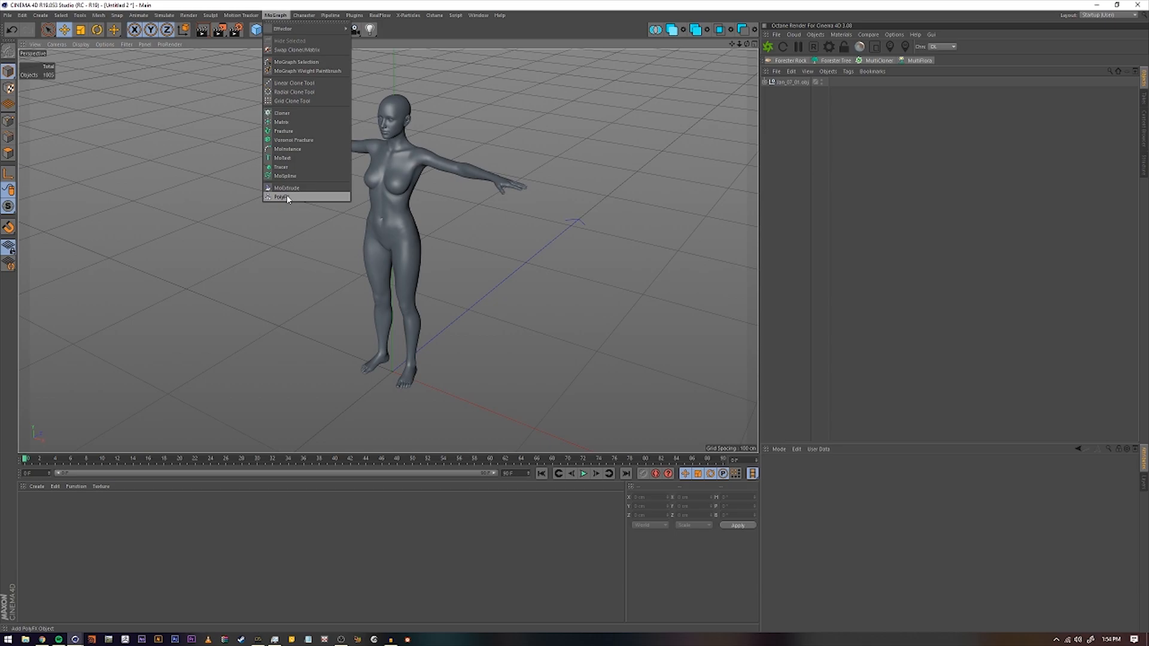
left_click(621, 196)
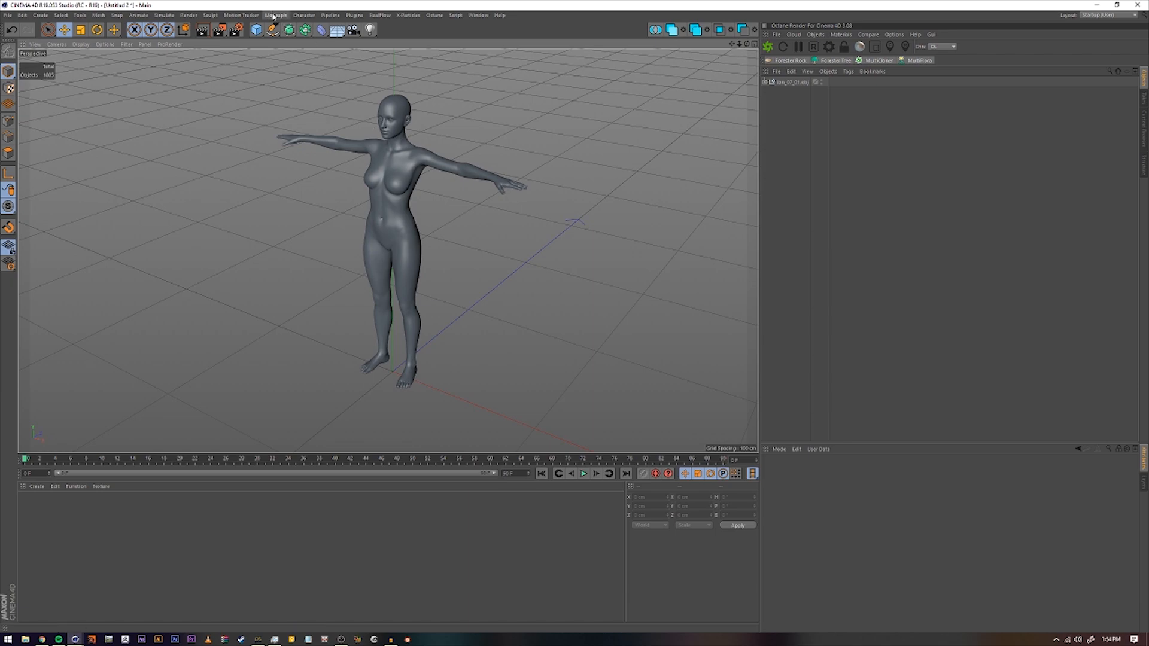
left_click(302, 18)
mouse_move(277, 19)
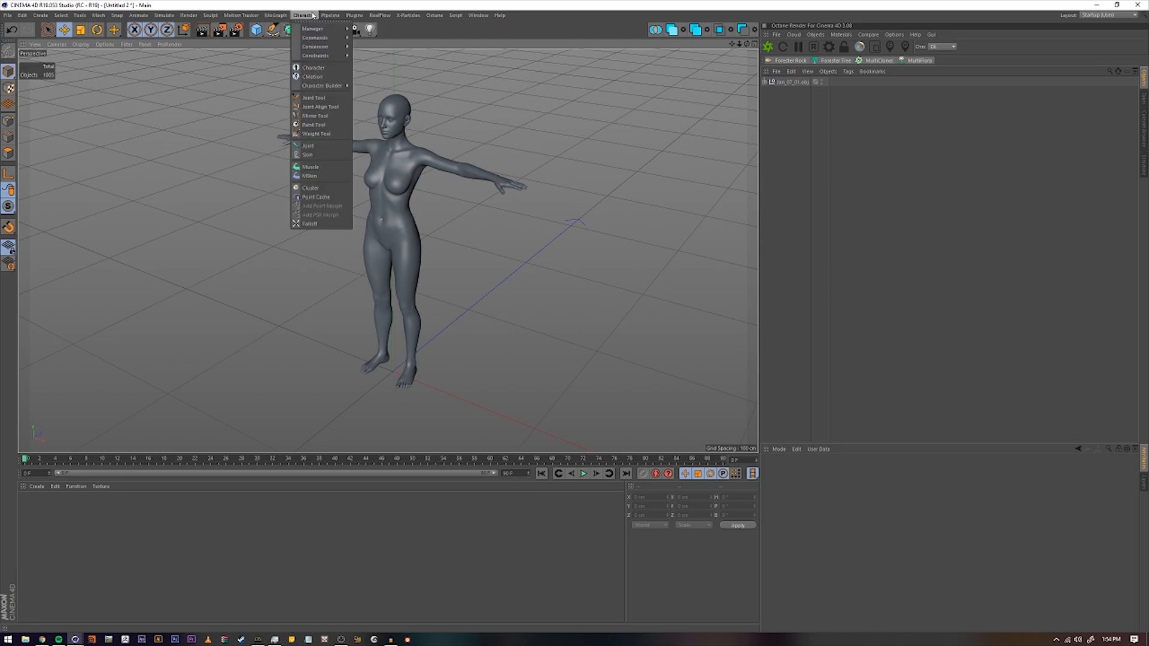
mouse_move(359, 16)
mouse_move(322, 16)
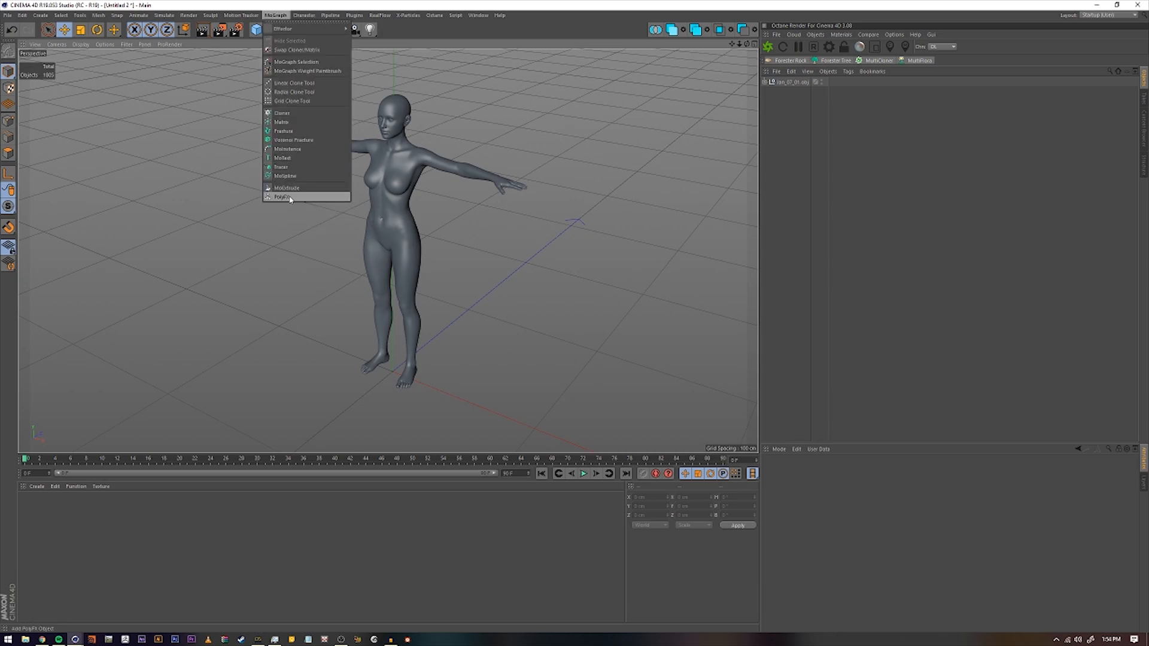
left_click(289, 198)
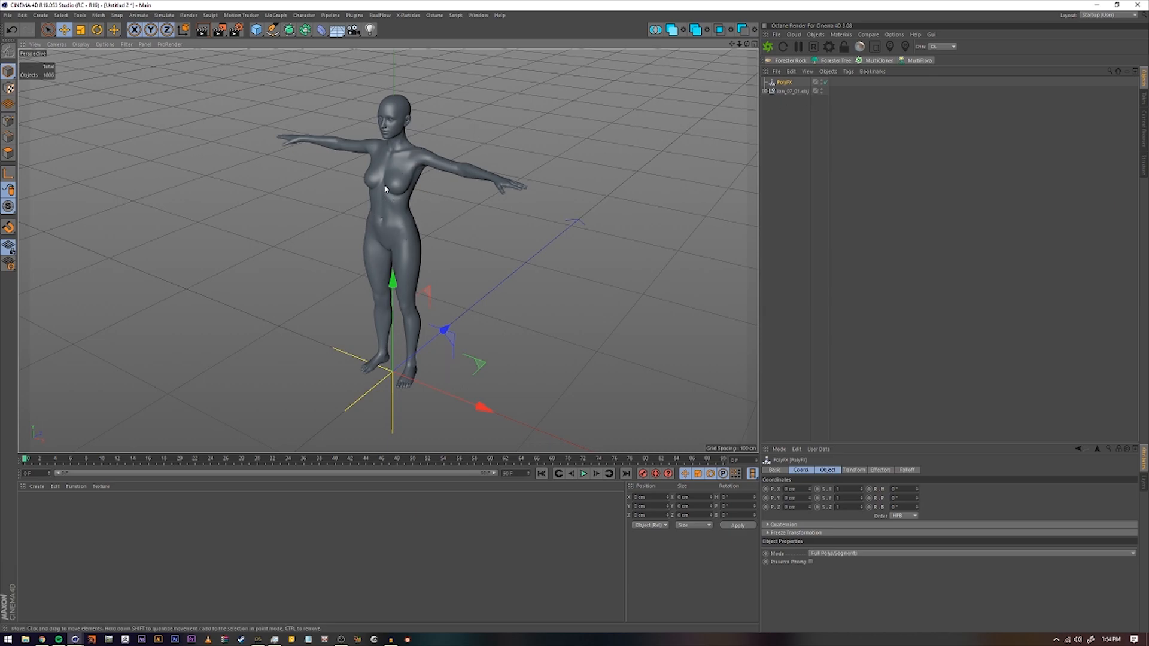
Select all the body-part meshes inside the imported figure group and merge them with Connect Objects + Delete.
left_click(764, 91)
scroll(823, 333, "down", 5)
scroll(1025, 245, "up", 6)
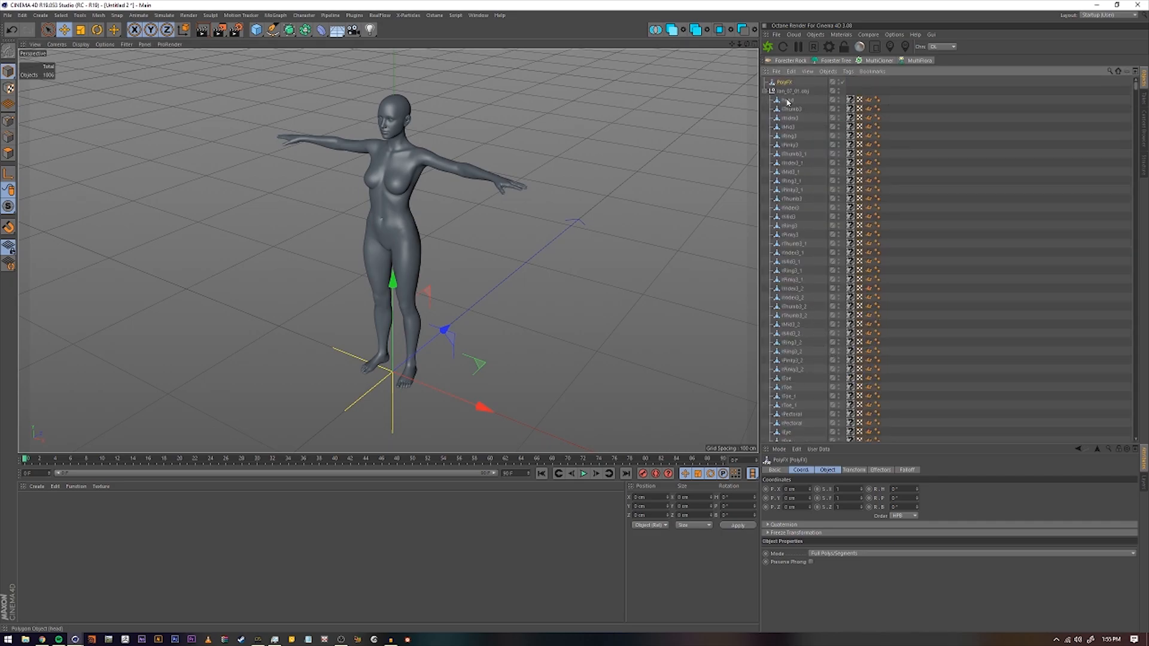
left_click(787, 102)
left_click_drag(1135, 90, 1144, 453)
left_click(805, 437, "shift")
right_click(811, 430)
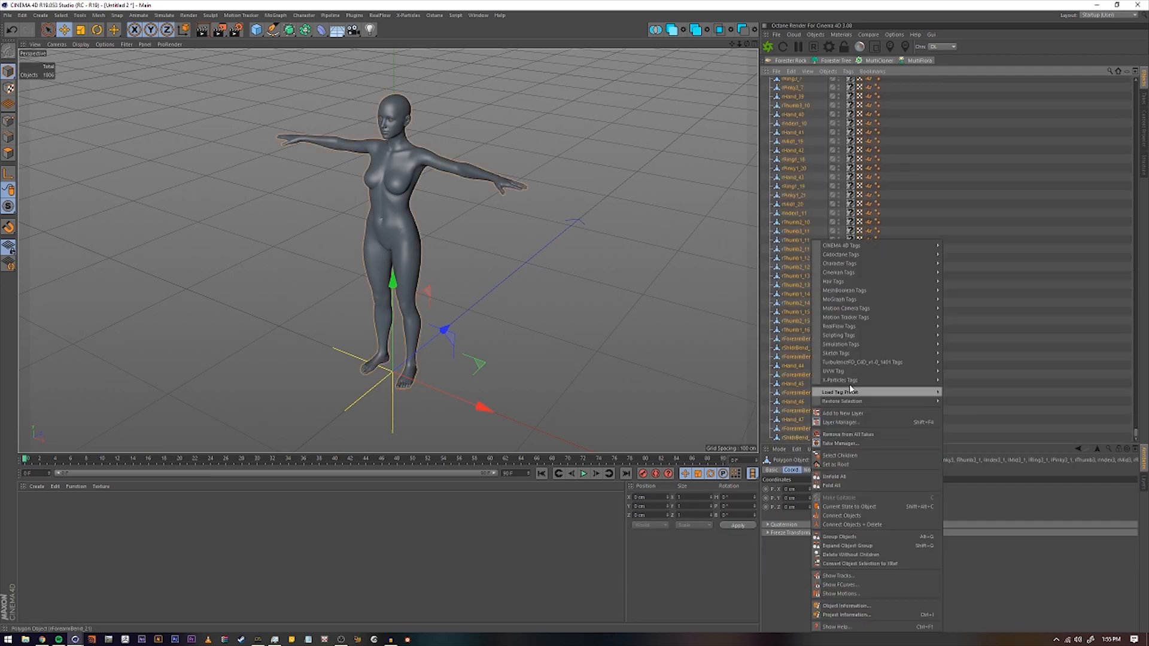
left_click(891, 525)
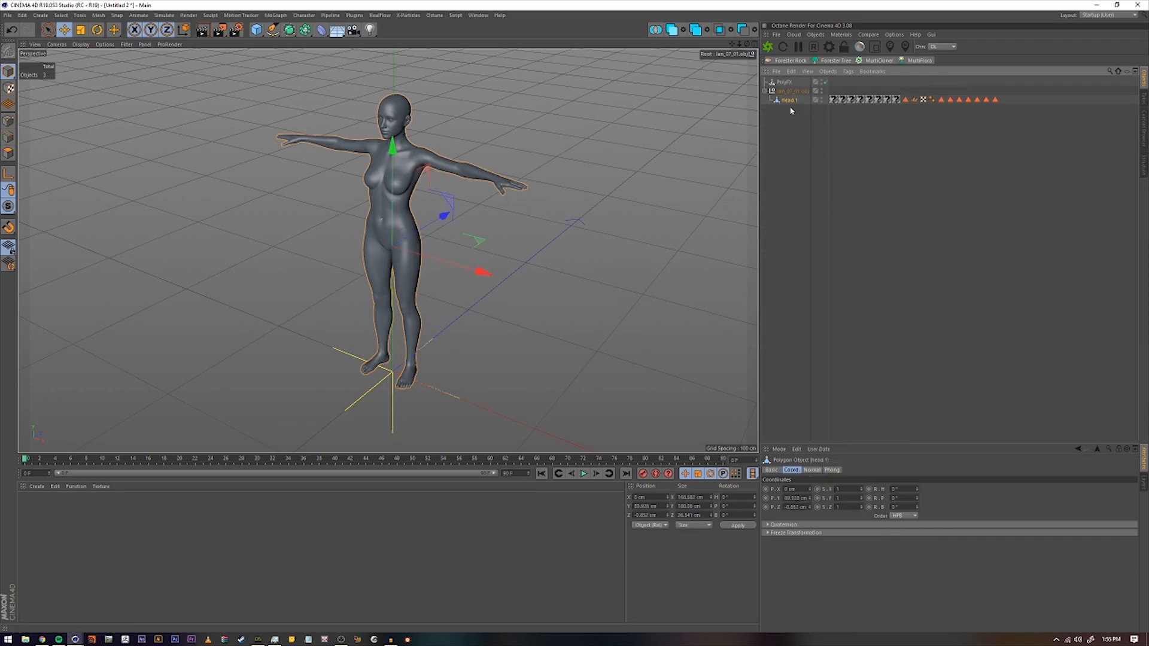
Move the merged figure mesh out of its parent group and delete the empty group.
left_click_drag(786, 102, 786, 109)
left_click(798, 93)
key("Delete")
Show the merged mesh's polygons in polygon mode and make the PolyFX object a child of the mesh.
left_click(784, 92)
left_click(9, 154)
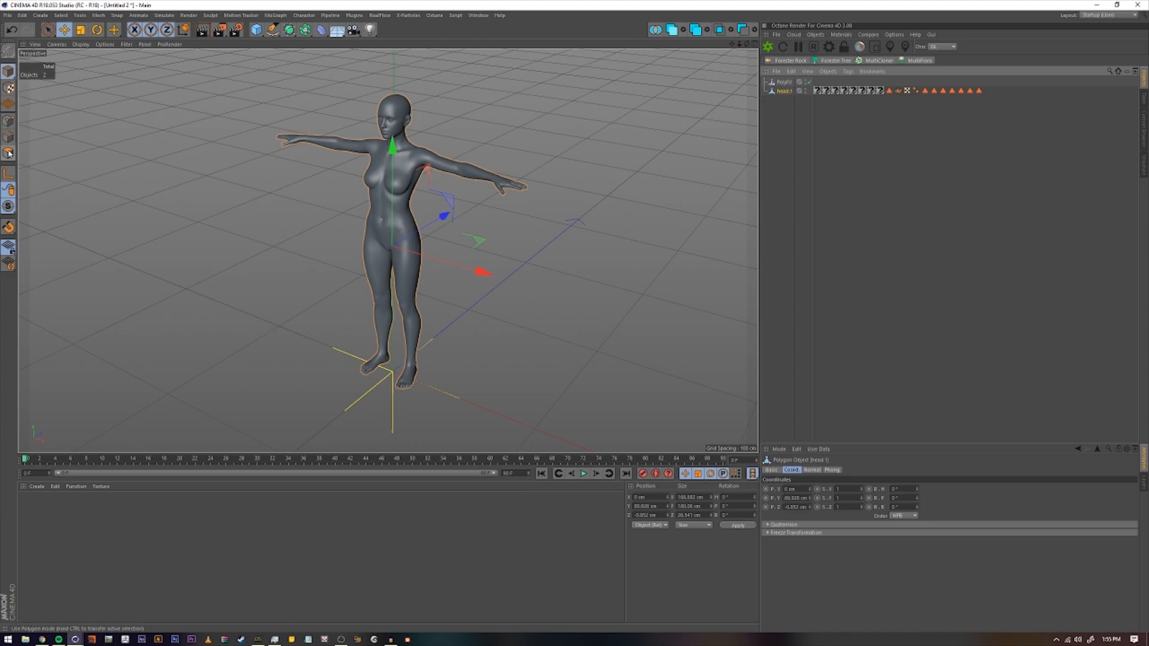
left_click(50, 28)
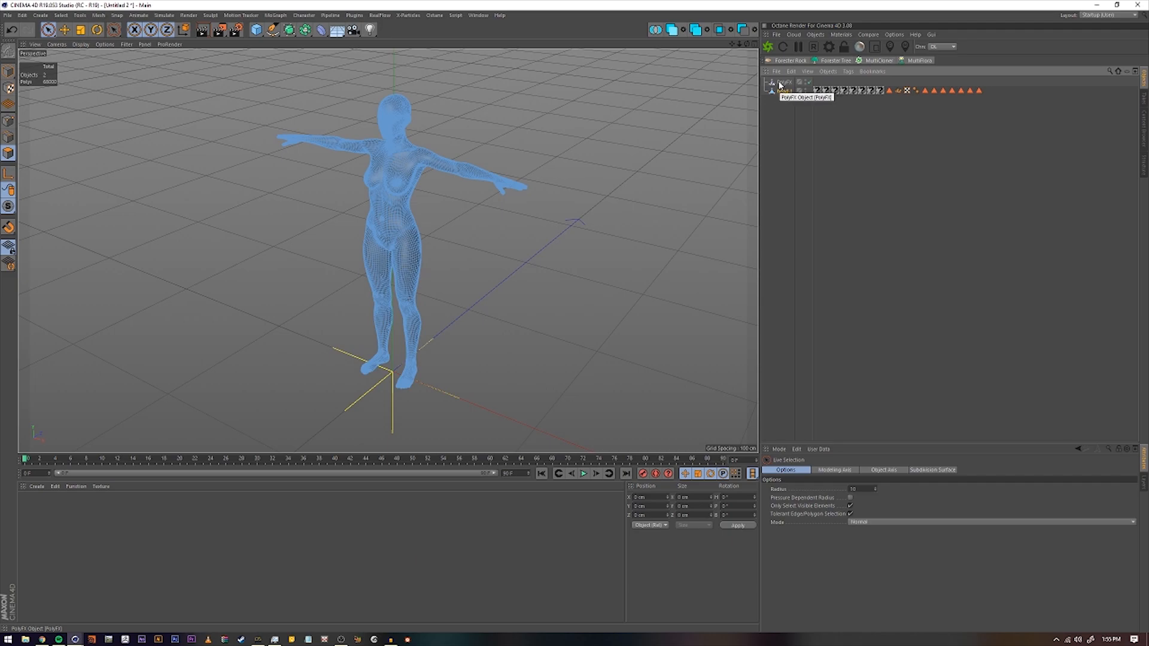
left_click_drag(785, 125, 780, 93)
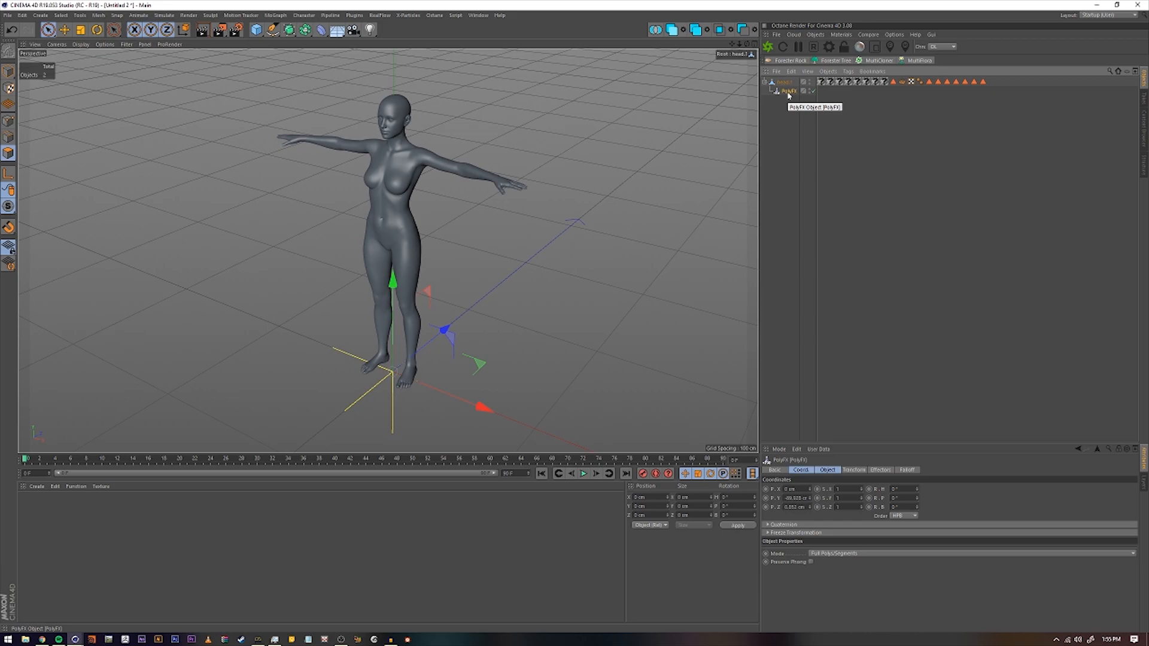
Add a Shader effector to the PolyFX object and check the PolyFX effector list.
key("shift+c")
type("sh")
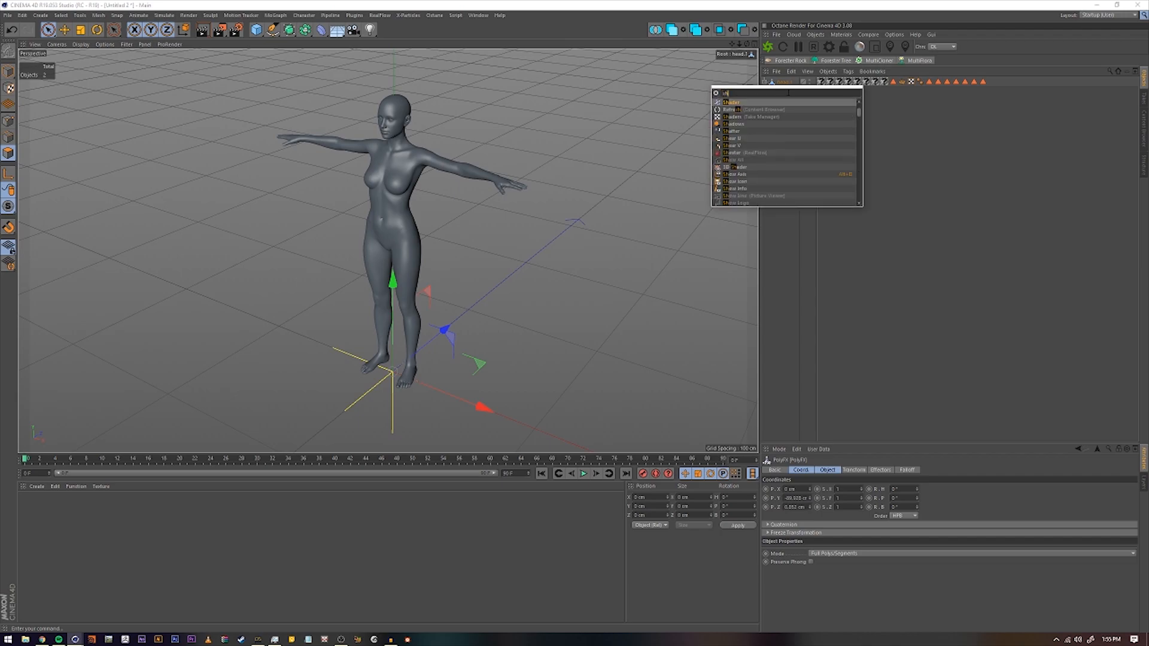
type("ader")
key("Return")
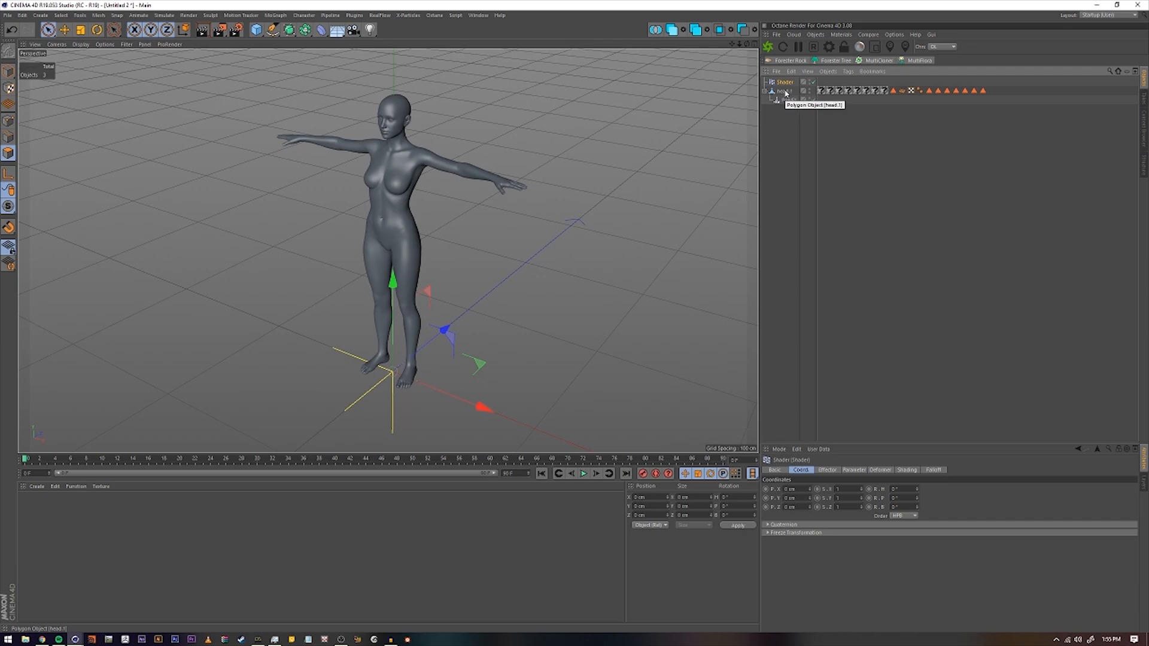
left_click(787, 100)
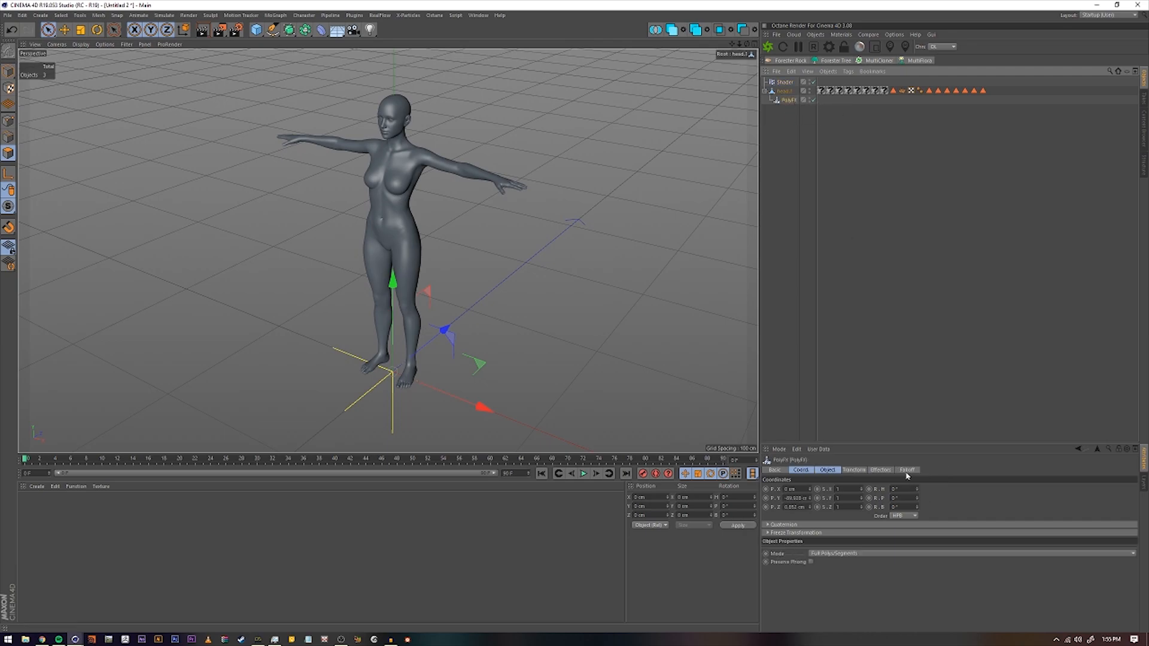
left_click(879, 470)
Switch the Shader effector's transform from scale to position and set its Y offset to -12 cm.
left_click(785, 82)
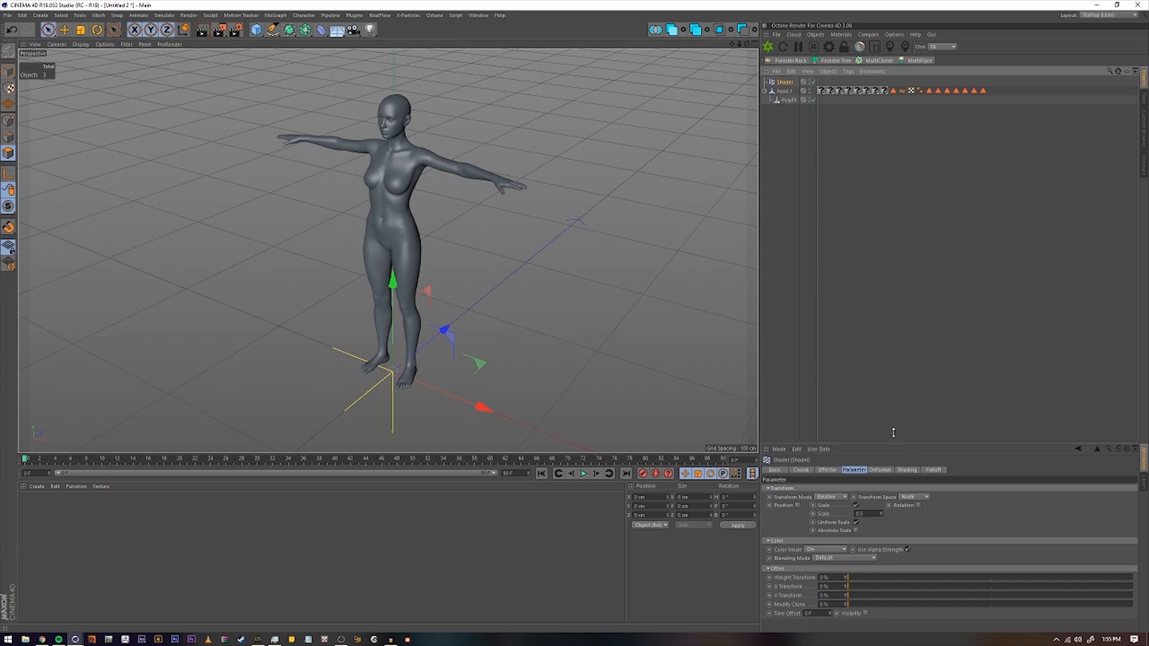
left_click_drag(895, 446, 892, 266)
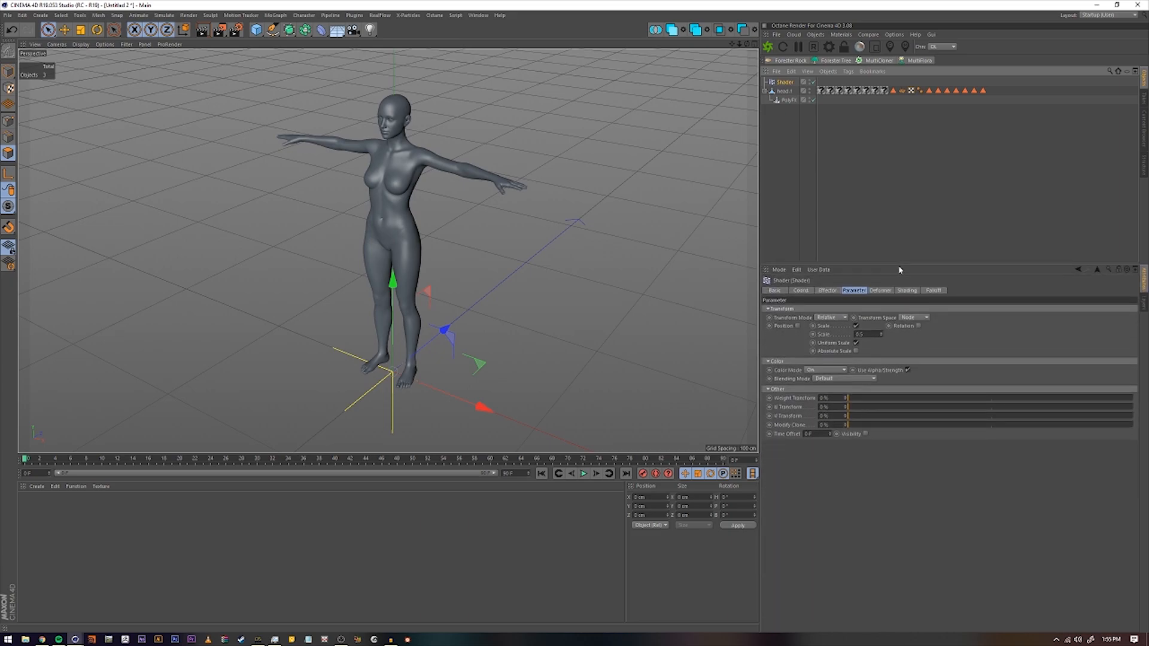
left_click(855, 326)
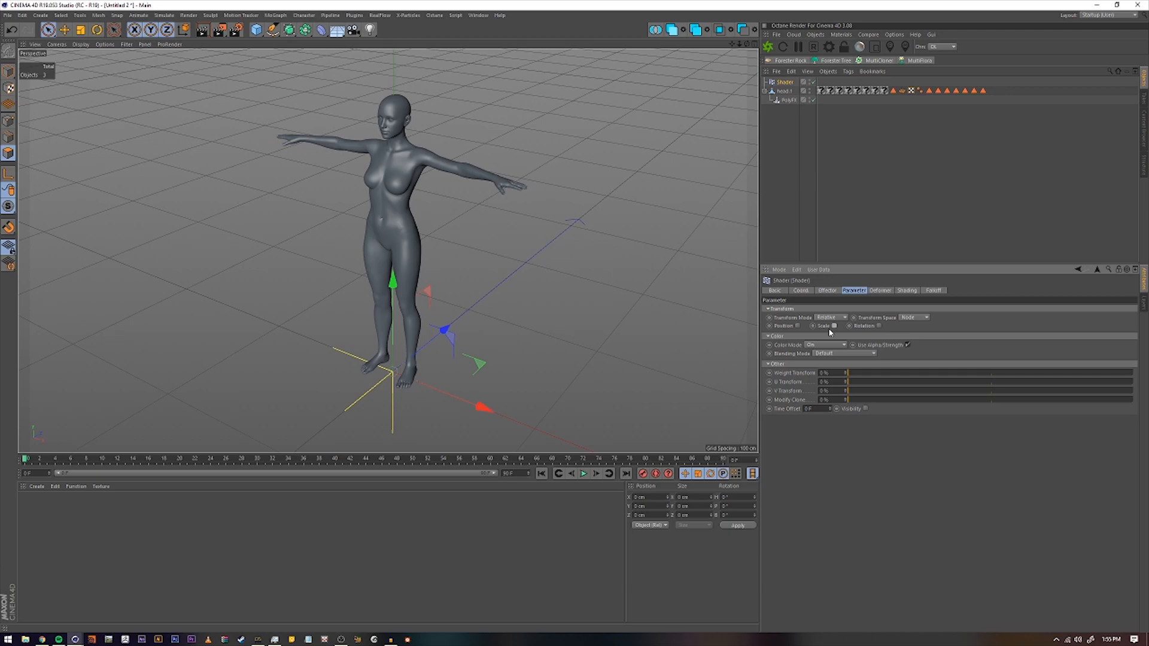
left_click(797, 326)
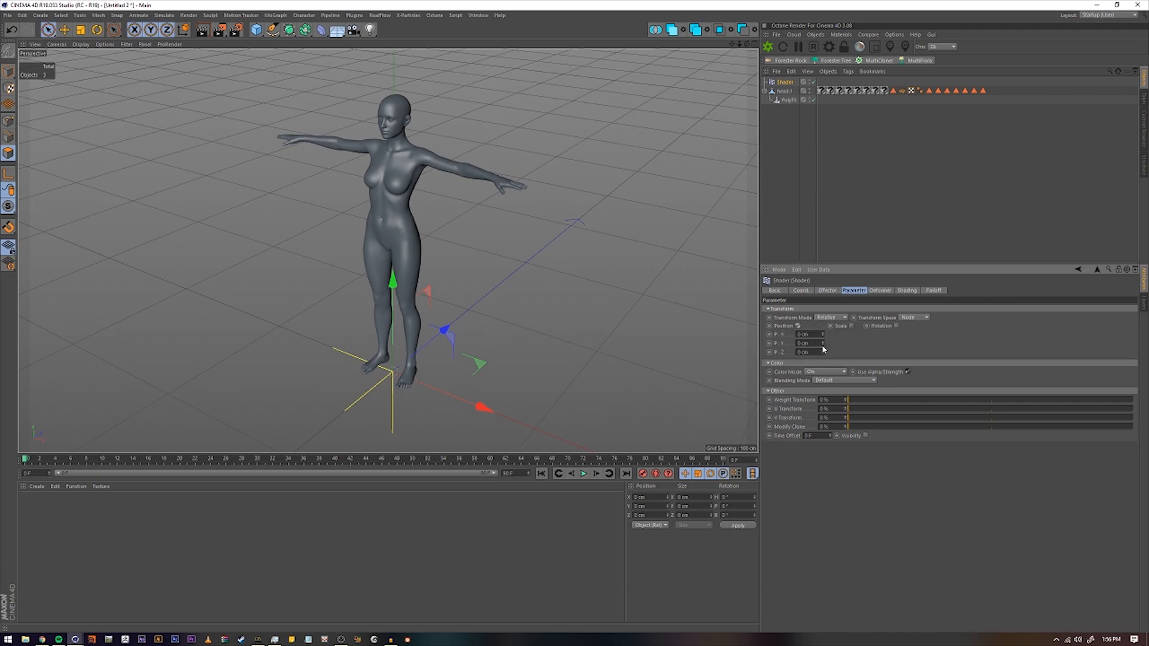
mouse_move(823, 344)
left_mouse_down()
mouse_move(823, 329)
mouse_move(823, 343)
left_mouse_up()
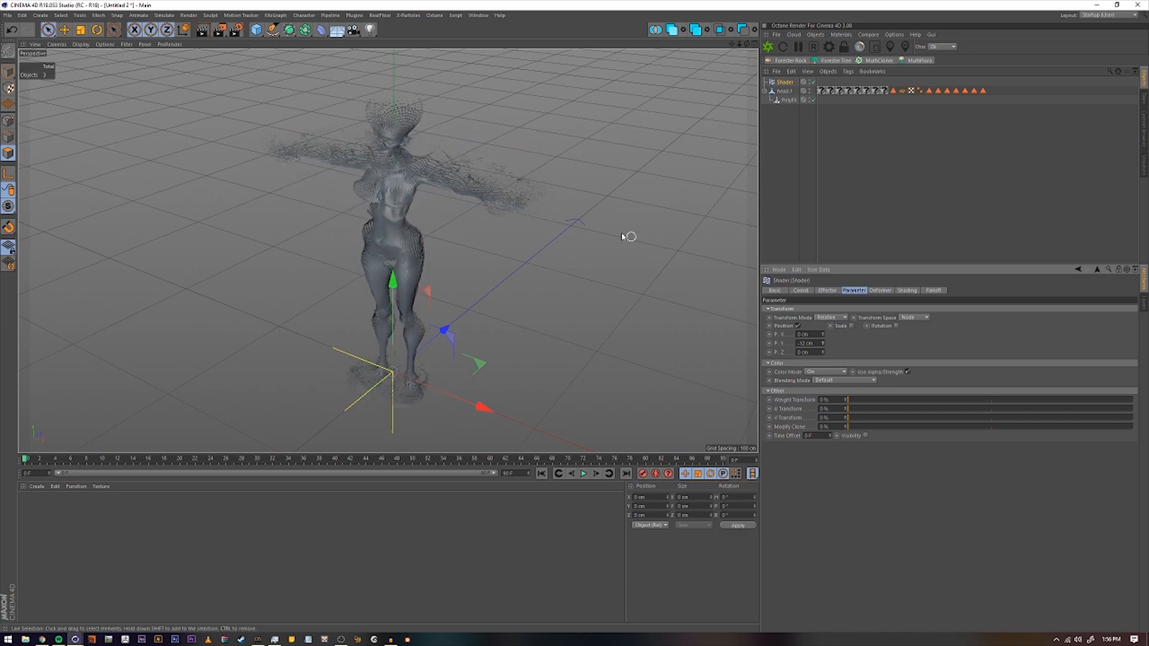
Enable rotation on the Shader effector and try a heading of 28° and a pitch of 42°.
scroll(424, 143, "up", 8)
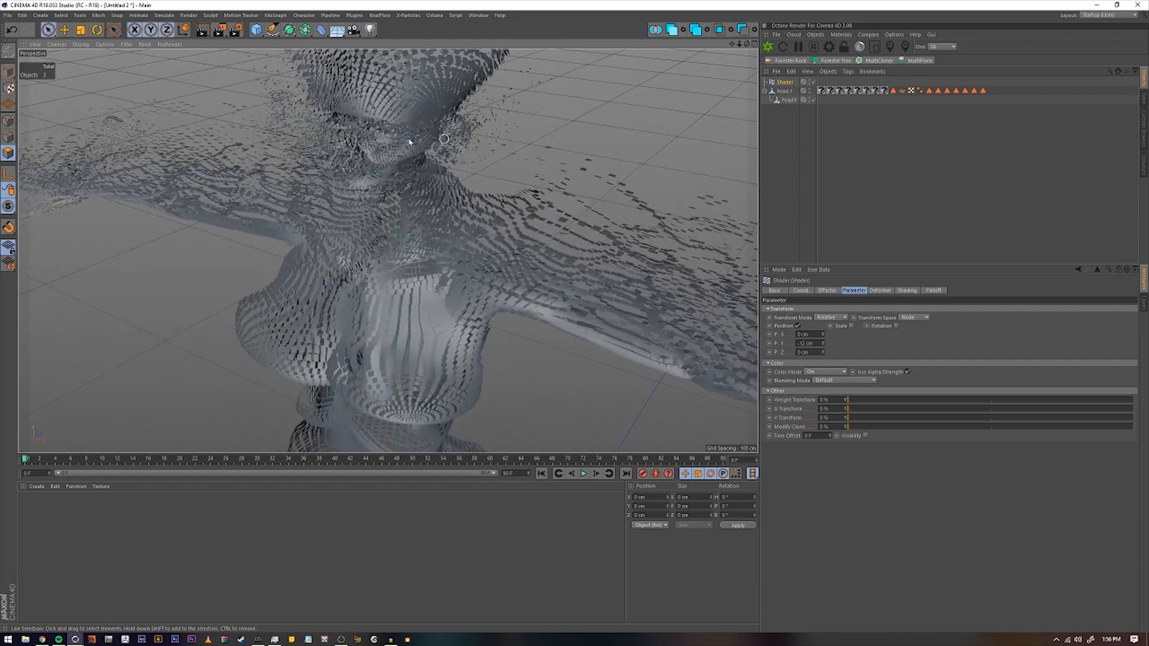
left_click_drag(444, 142, 269, 217, "alt")
right_click_drag(270, 217, 185, 221, "alt")
middle_click_drag(382, 279, 404, 217, "alt")
right_click_drag(404, 216, 359, 218, "alt")
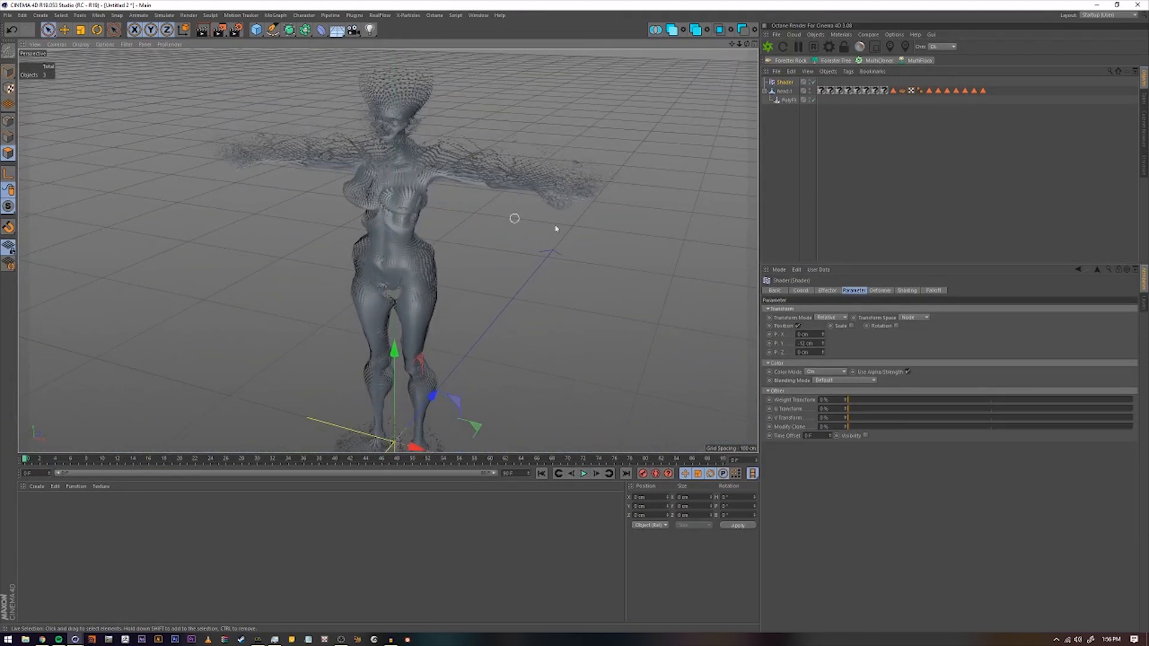
left_click(896, 326)
left_click_drag(922, 335, 922, 335)
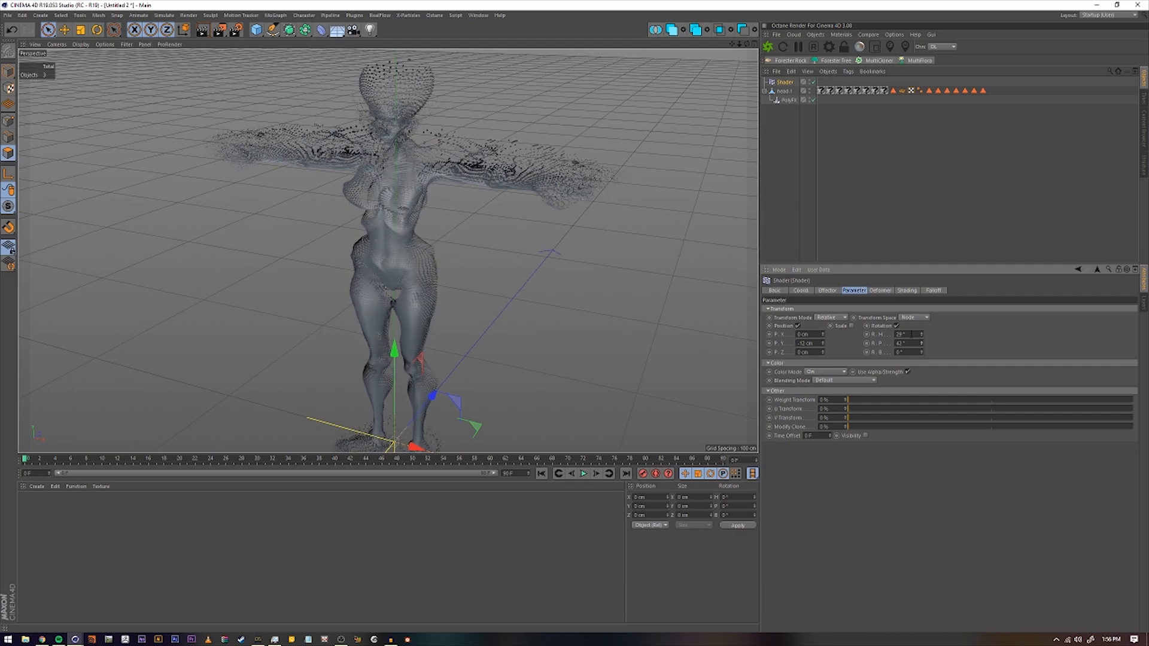
Reset the Shader effector's heading and pitch rotation to 0°.
type("1")
key("Tab")
type("0")
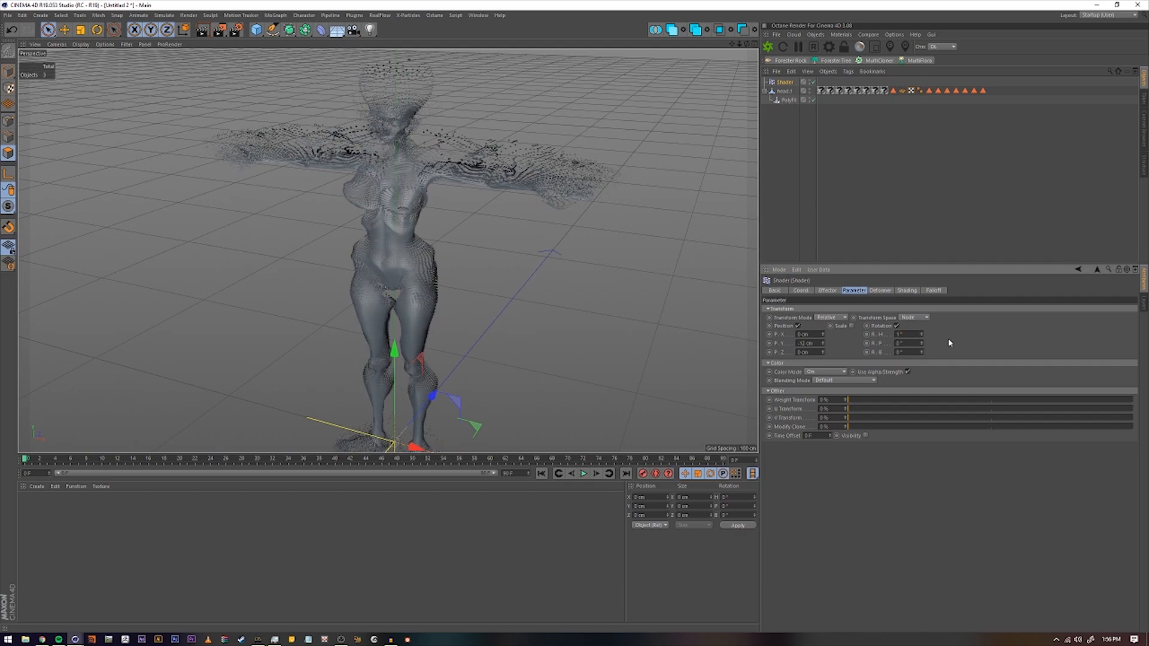
key("Tab")
left_click(903, 334)
key("Tab")
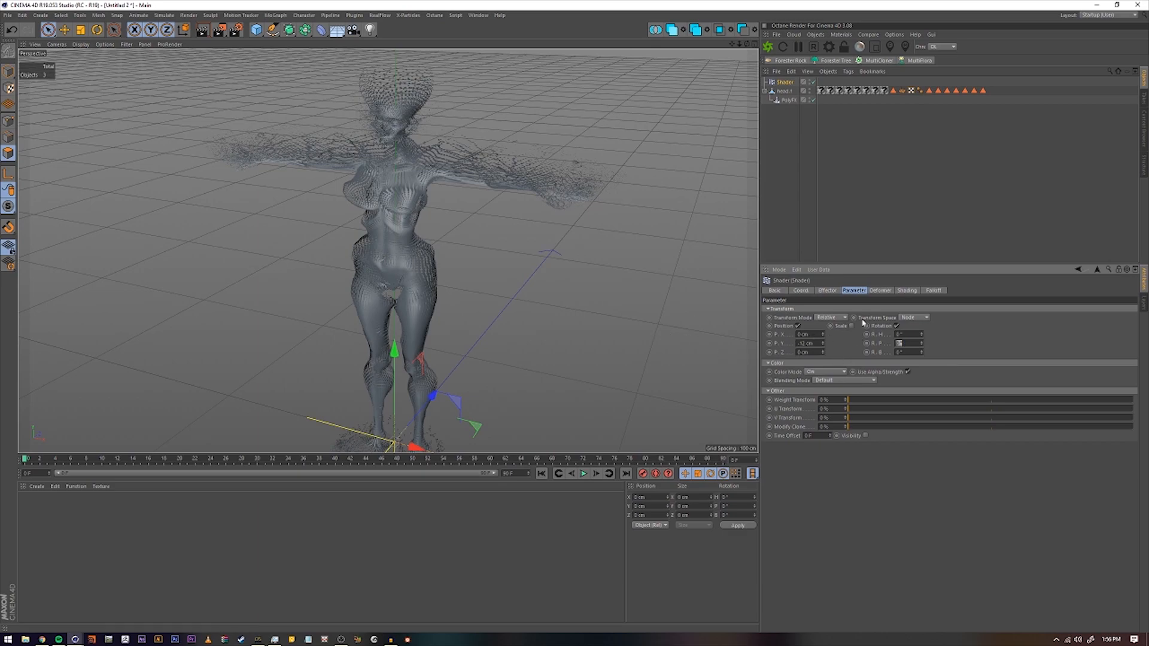
Set the Shader effector's falloff shape to Sphere and inspect how it breaks up the polygons around the figure's feet.
left_click(934, 291)
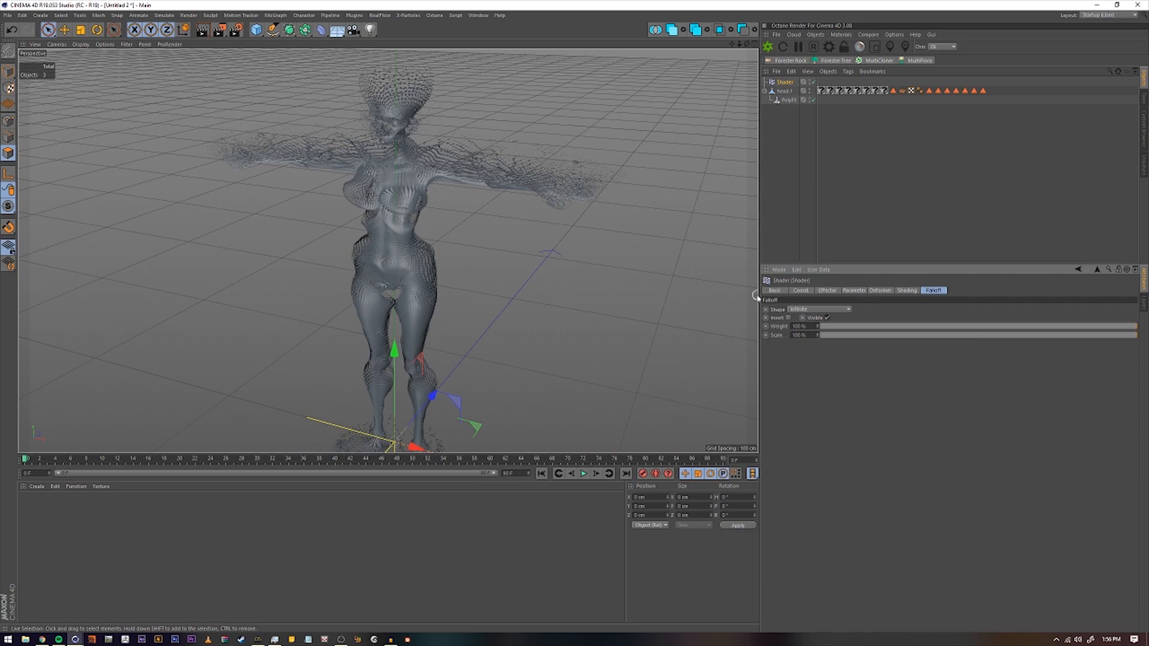
left_click(800, 309)
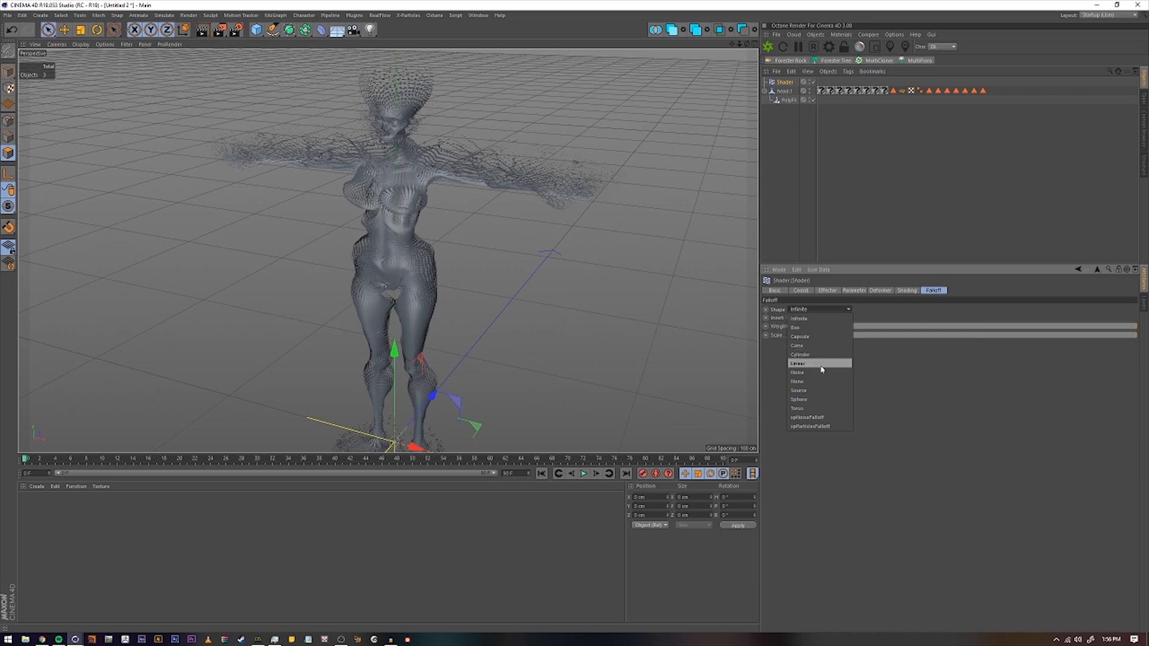
left_click(819, 399)
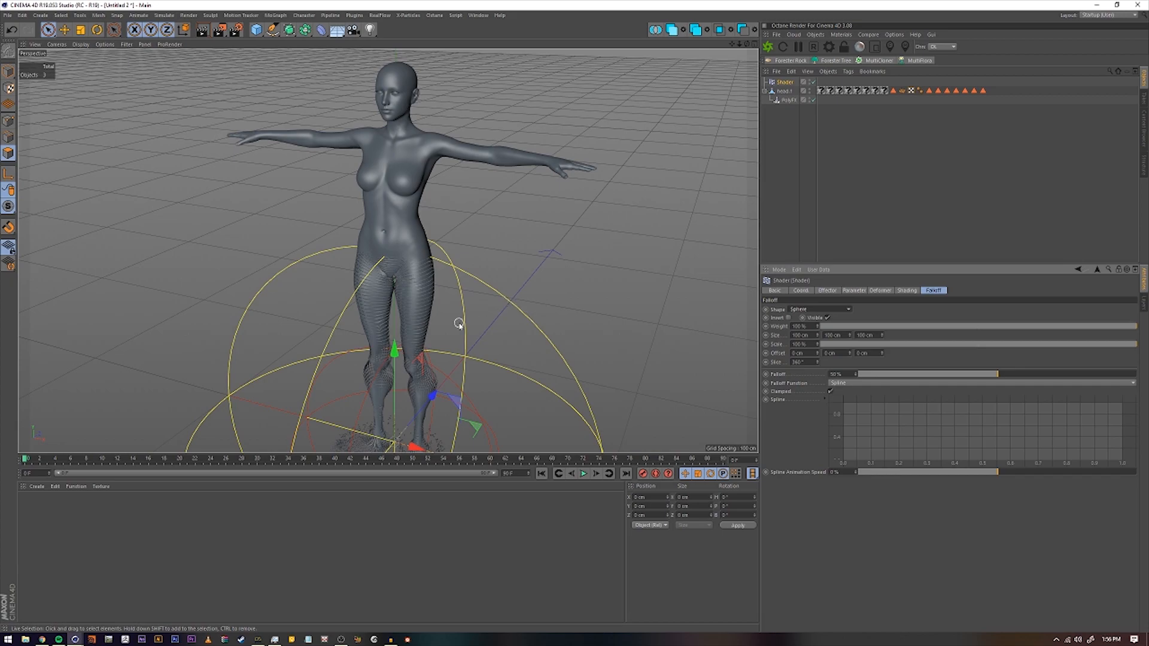
left_click_drag(392, 329, 411, 275, "alt")
scroll(430, 287, "up", 6)
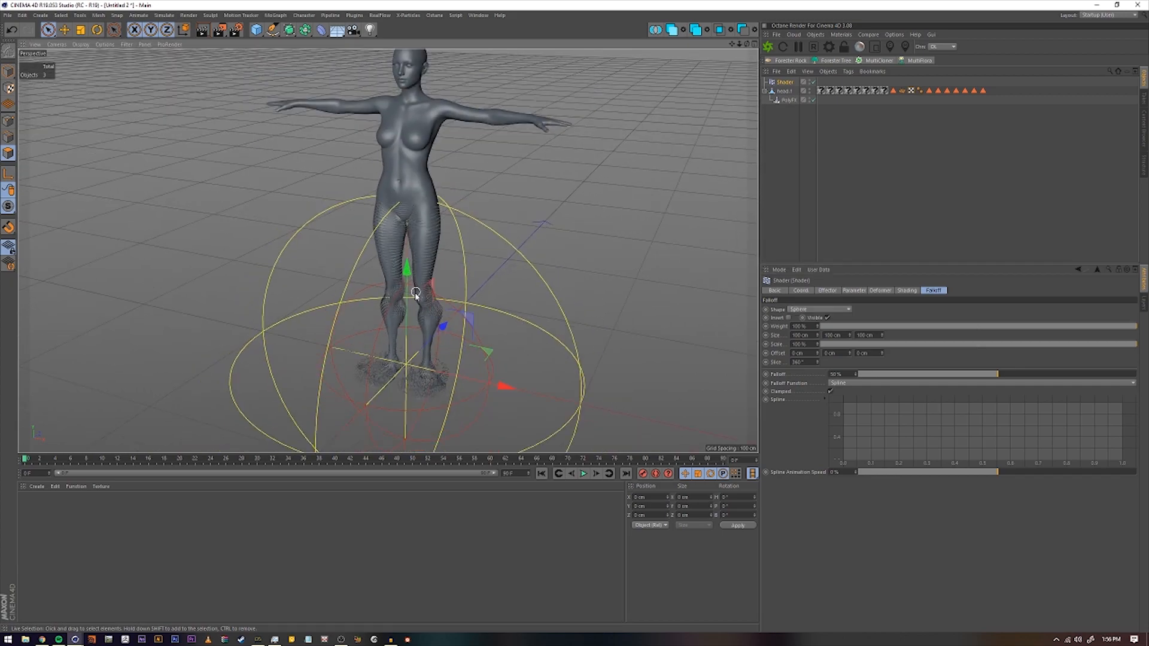
scroll(445, 297, "up", 5)
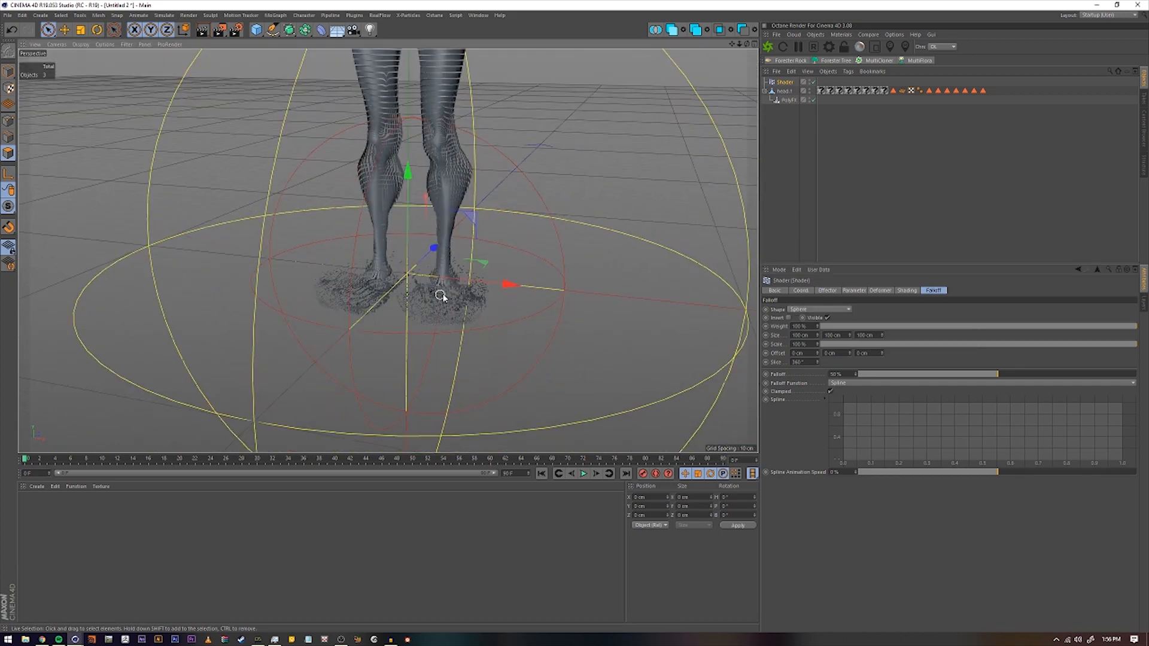
scroll(496, 303, "down", 10)
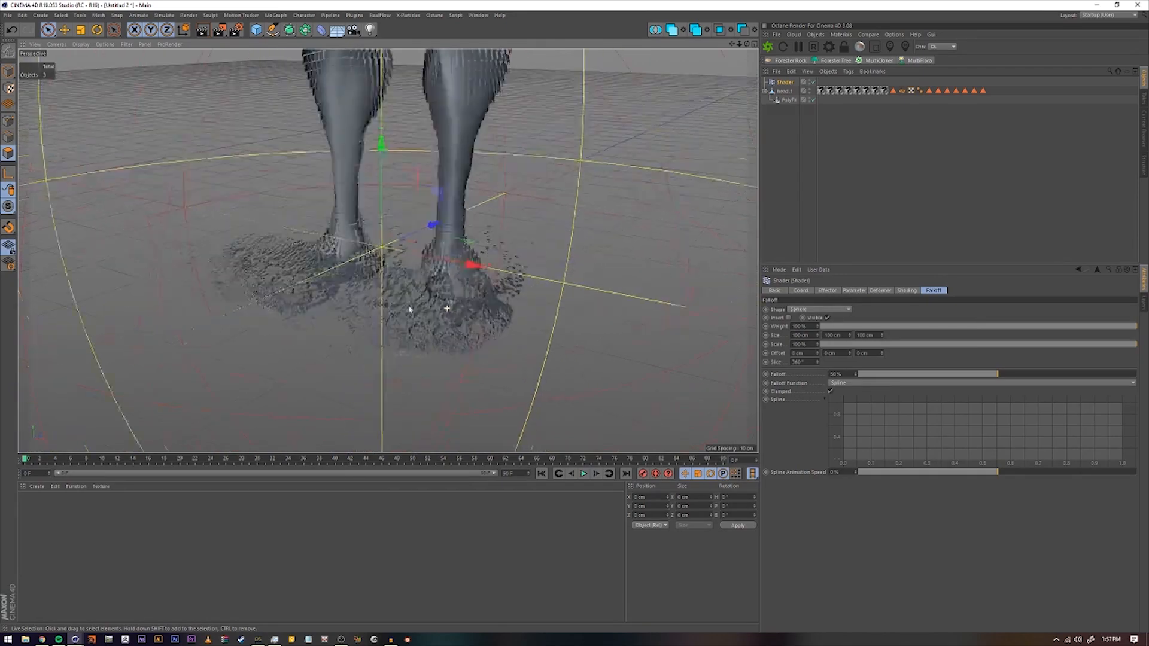
scroll(395, 254, "down", 3)
scroll(458, 277, "up", 3)
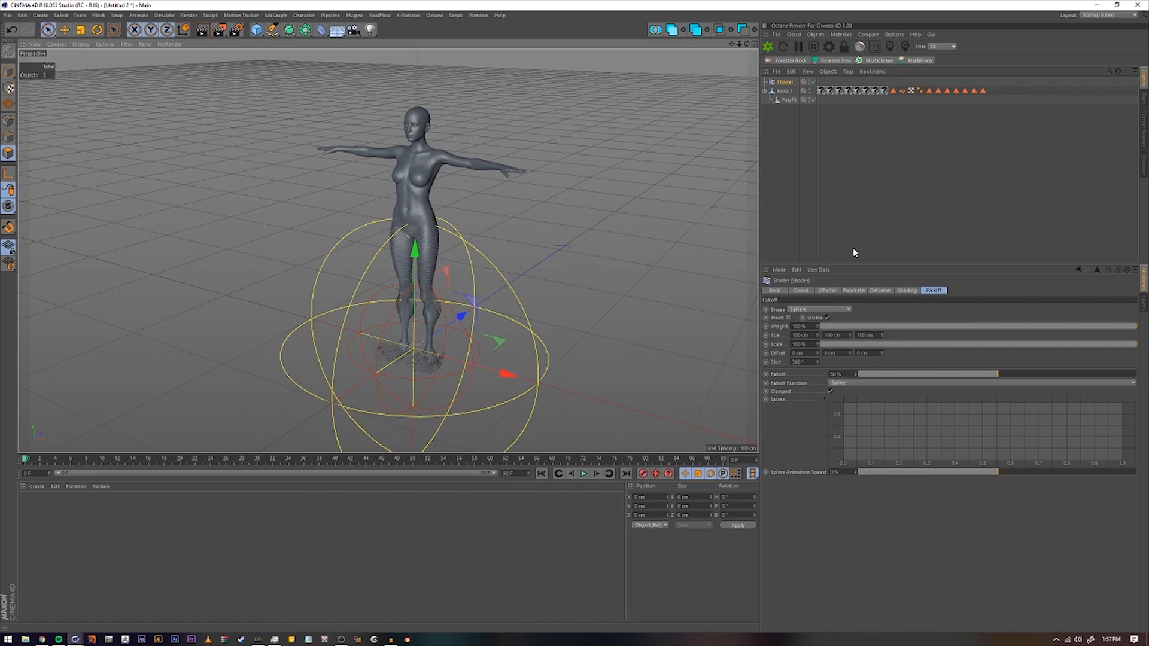
Raise the Shader effector so its spherical falloff surrounds the figure's torso, and inspect the displaced polygons on the upper body.
left_click_drag(414, 250, 413, 136)
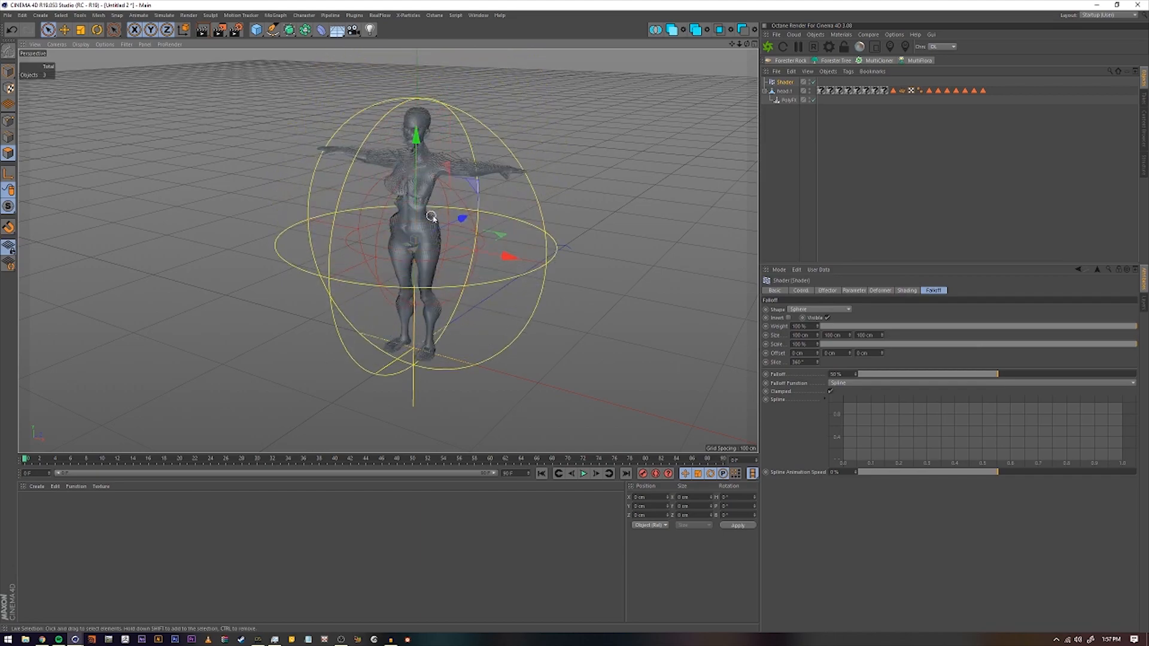
mouse_move(461, 218)
left_mouse_down()
mouse_move(443, 264)
mouse_move(391, 243)
mouse_move(491, 203)
mouse_move(461, 218)
left_mouse_up()
right_click_drag(395, 145, 446, 143, "alt")
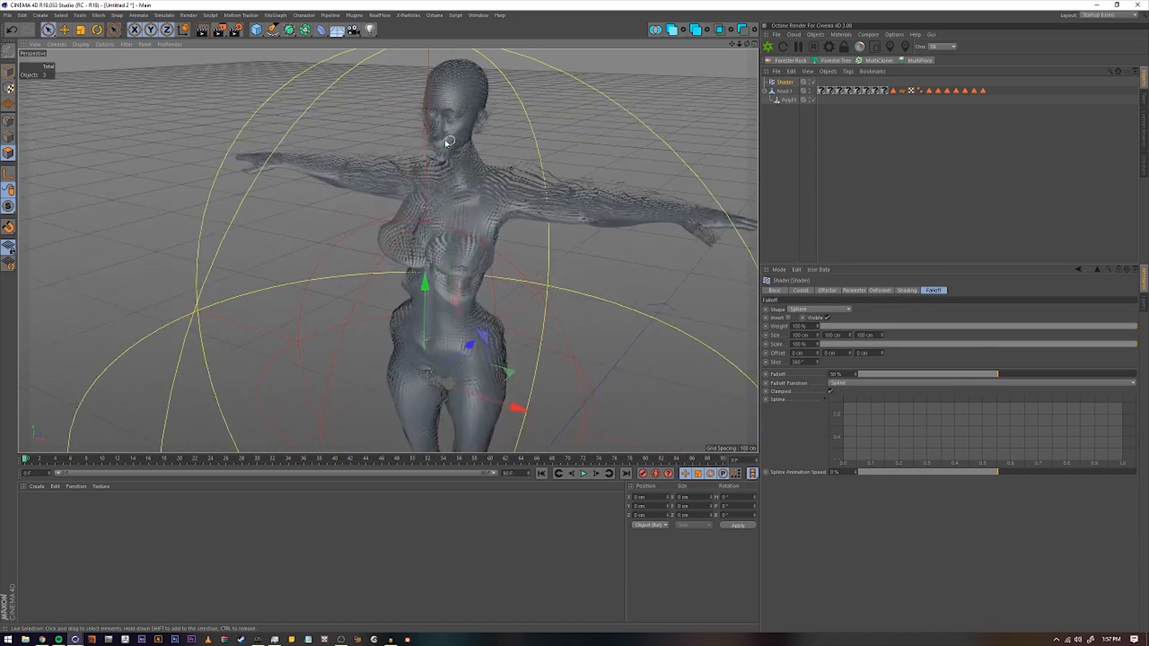
left_click_drag(446, 142, 415, 198, "alt")
right_click_drag(461, 209, 393, 252, "alt")
left_click_drag(392, 252, 461, 241, "alt")
middle_click_drag(460, 241, 510, 201, "alt")
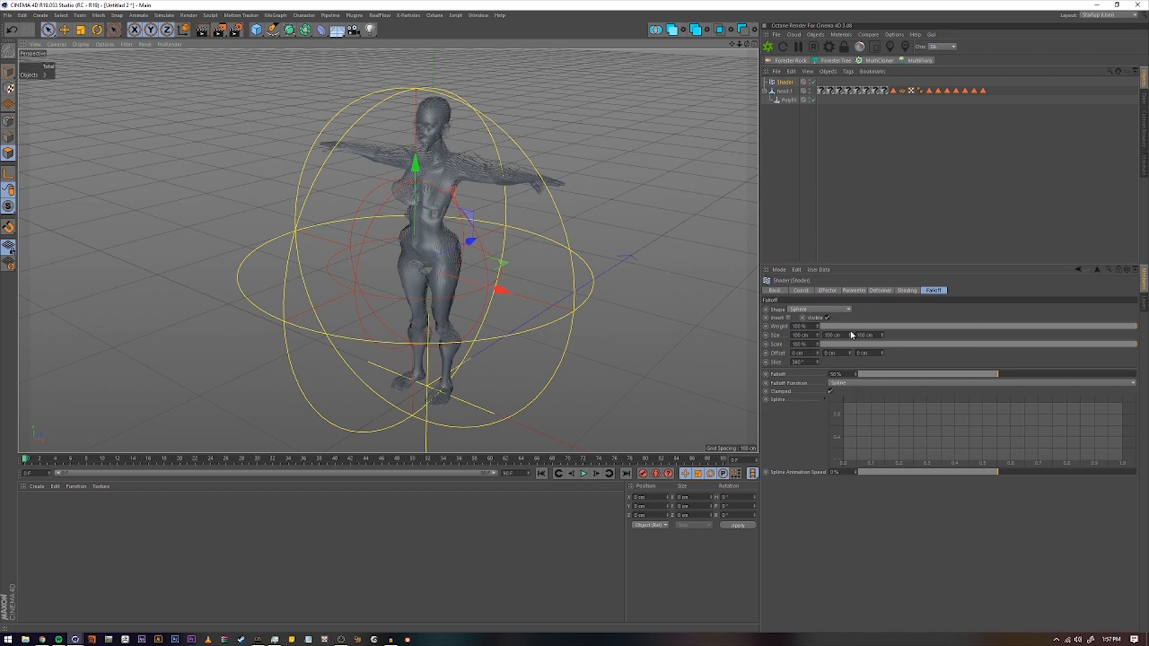
Flatten the spherical falloff along Z into a thin disc and shift it forward through the figure's face and chest.
left_click_drag(880, 337, 880, 366)
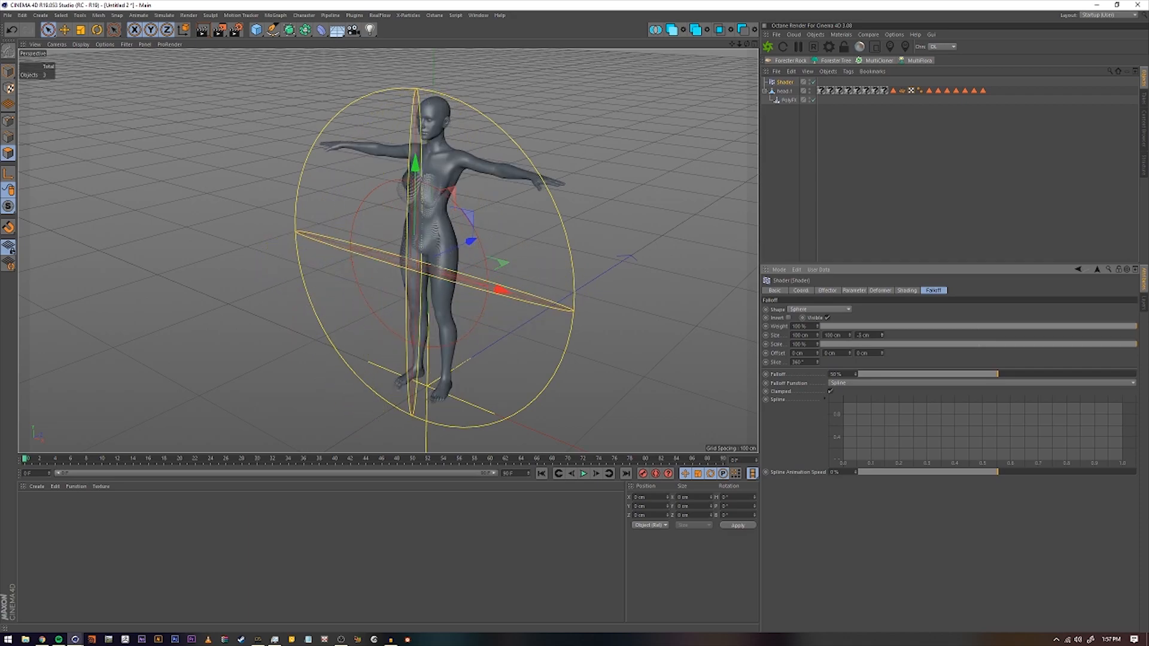
left_click_drag(472, 243, 486, 240)
right_click_drag(433, 153, 496, 151, "alt")
left_click_drag(477, 307, 471, 312)
right_click_drag(413, 102, 559, 97, "alt")
left_click_drag(486, 126, 384, 221, "alt")
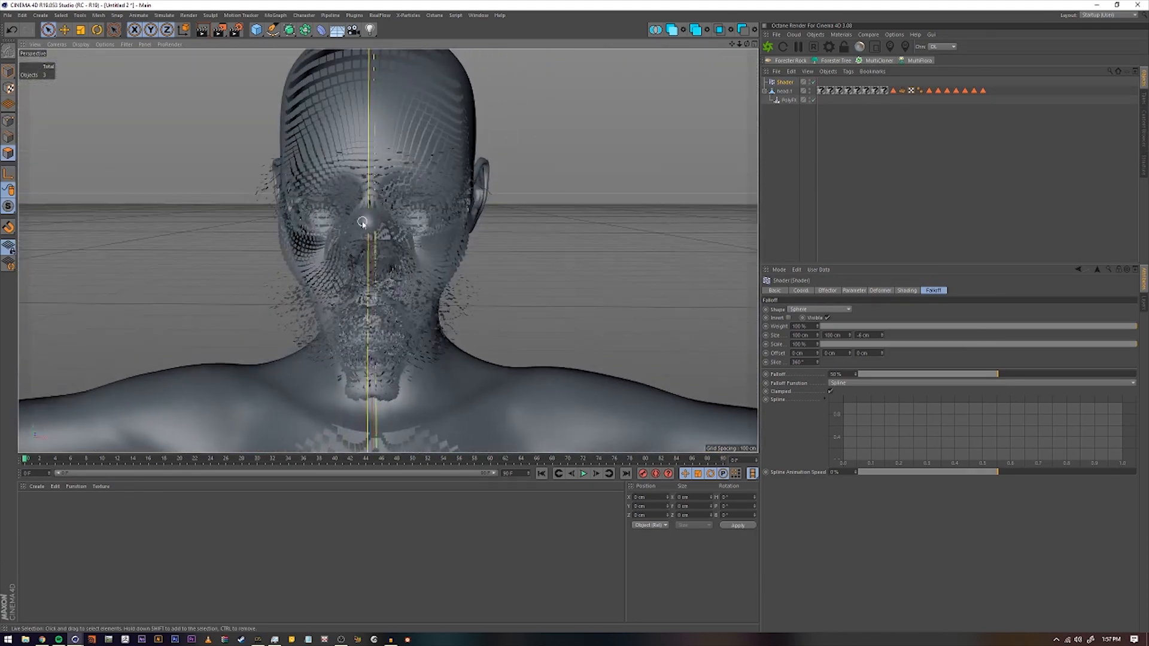
right_click_drag(385, 220, 402, 210, "alt")
left_click_drag(403, 210, 443, 217, "alt")
right_click_drag(443, 217, 190, 264, "alt")
left_click_drag(418, 191, 444, 275, "alt")
middle_click_drag(444, 275, 428, 172, "alt")
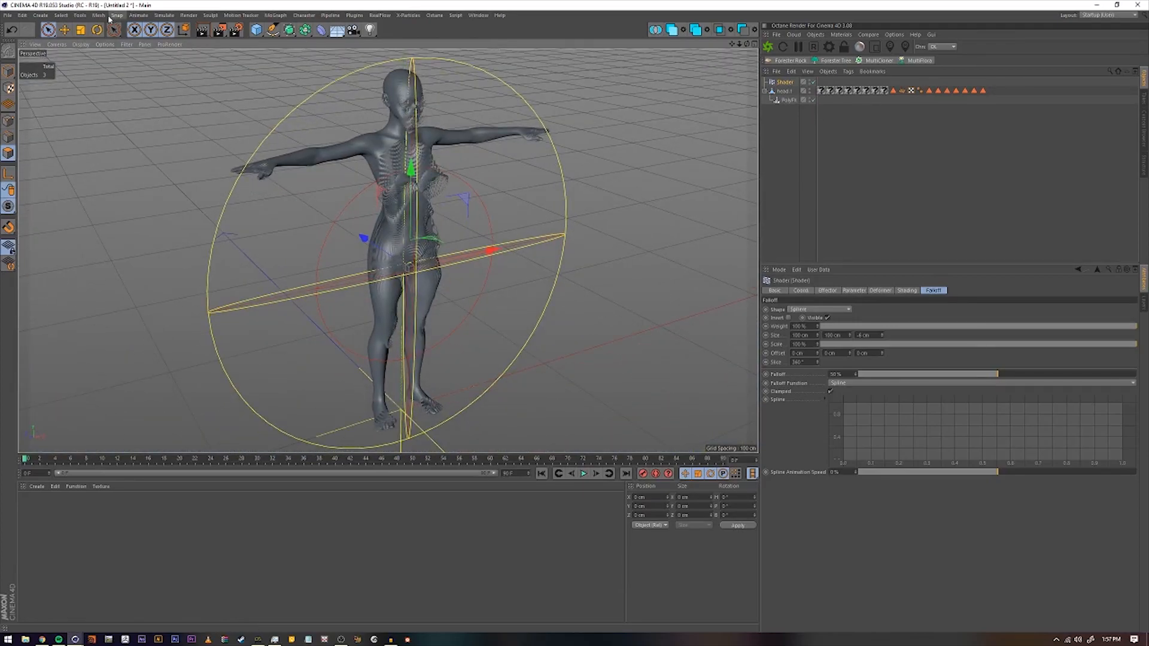
Switch to the Feb_07_01.c4d project and disable the PolyFX object under Mustang.2.
left_click(477, 16)
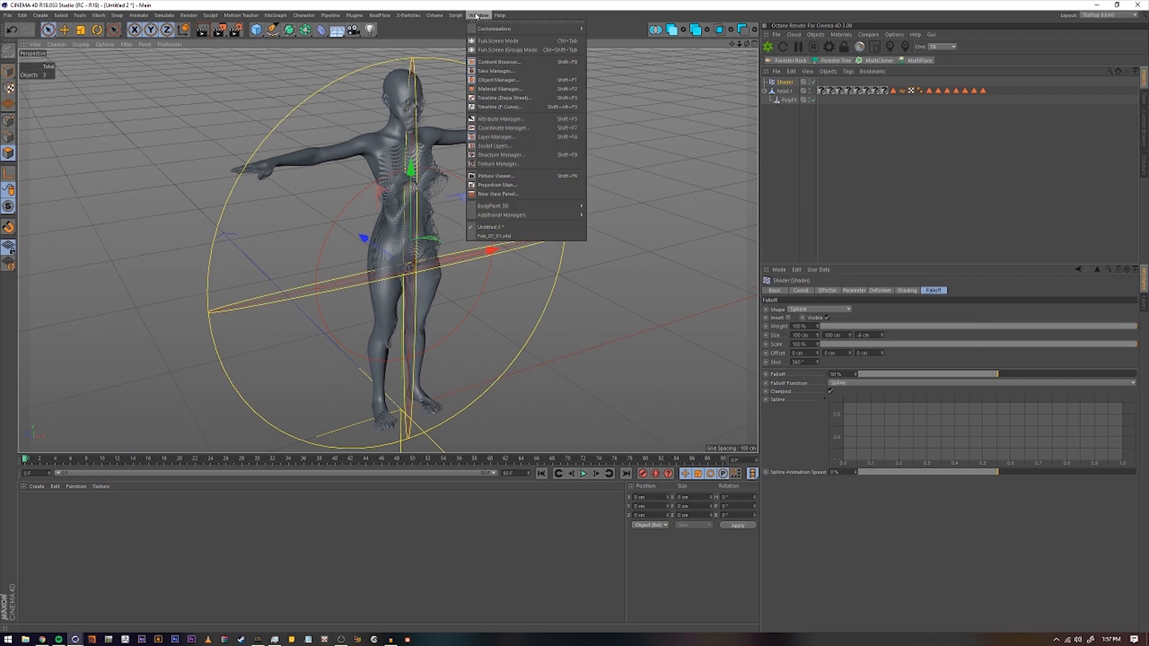
left_click(513, 236)
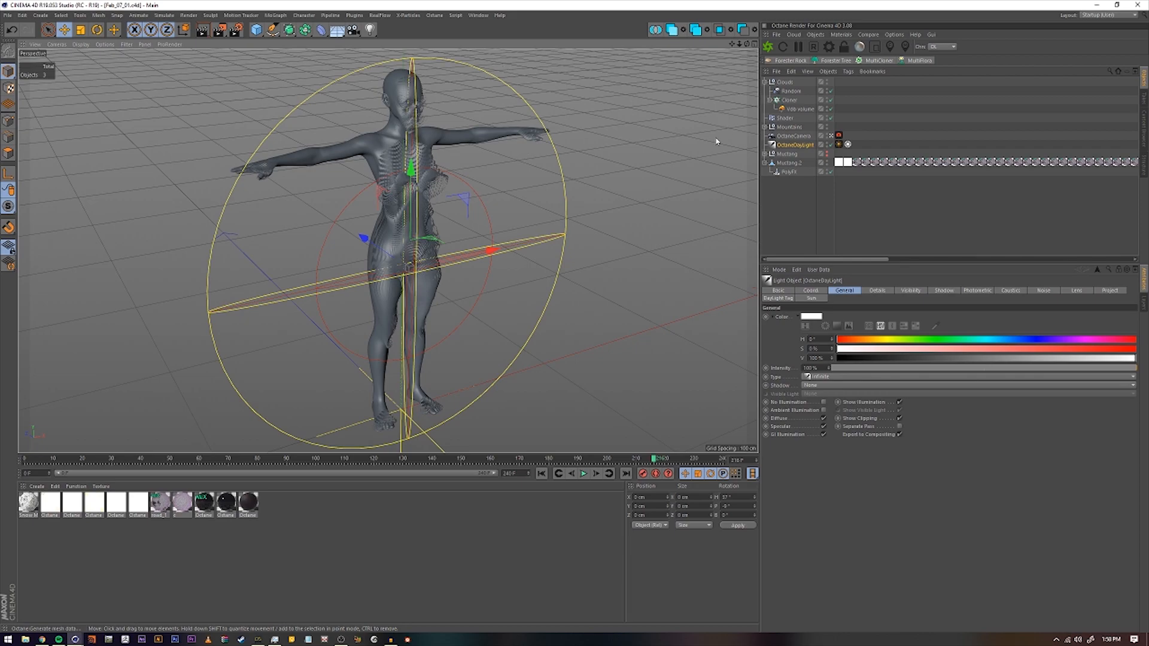
left_click(157, 502)
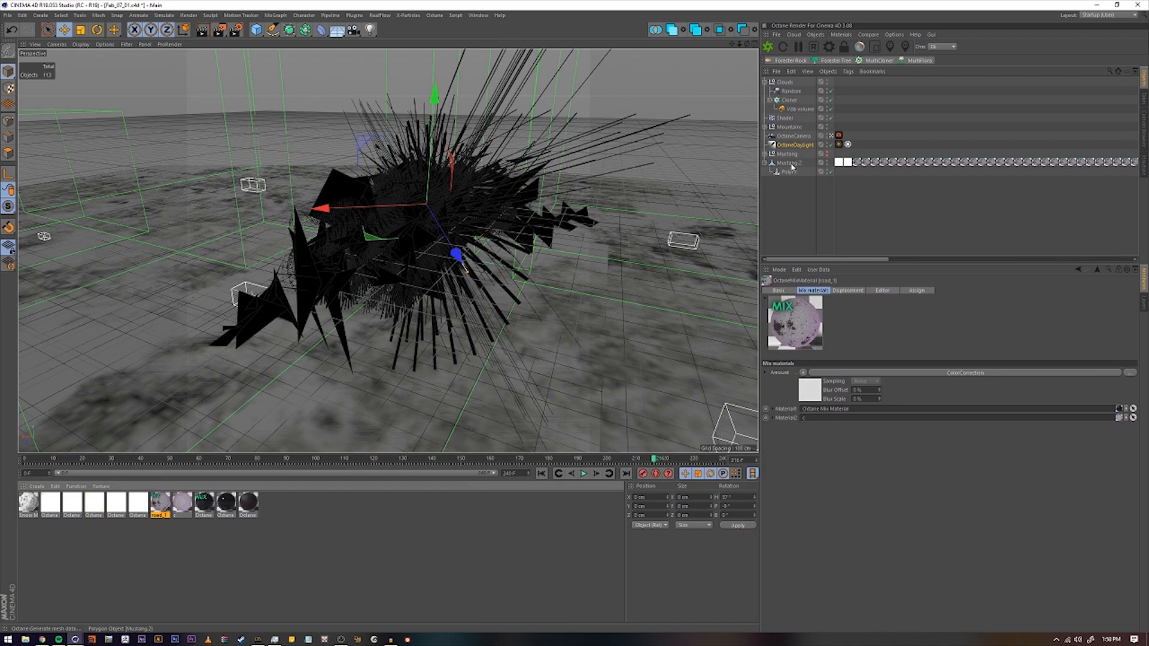
left_click(830, 173)
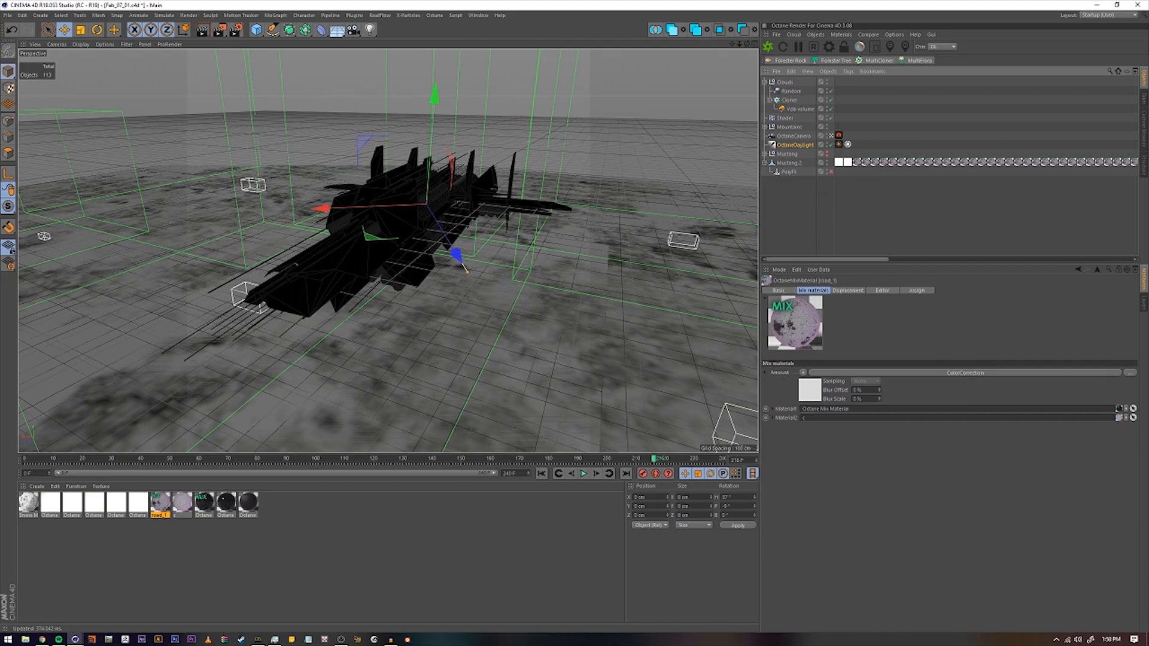
Dock the Octane Live Viewer beside the perspective viewport.
left_click_drag(1148, 45, 681, 83)
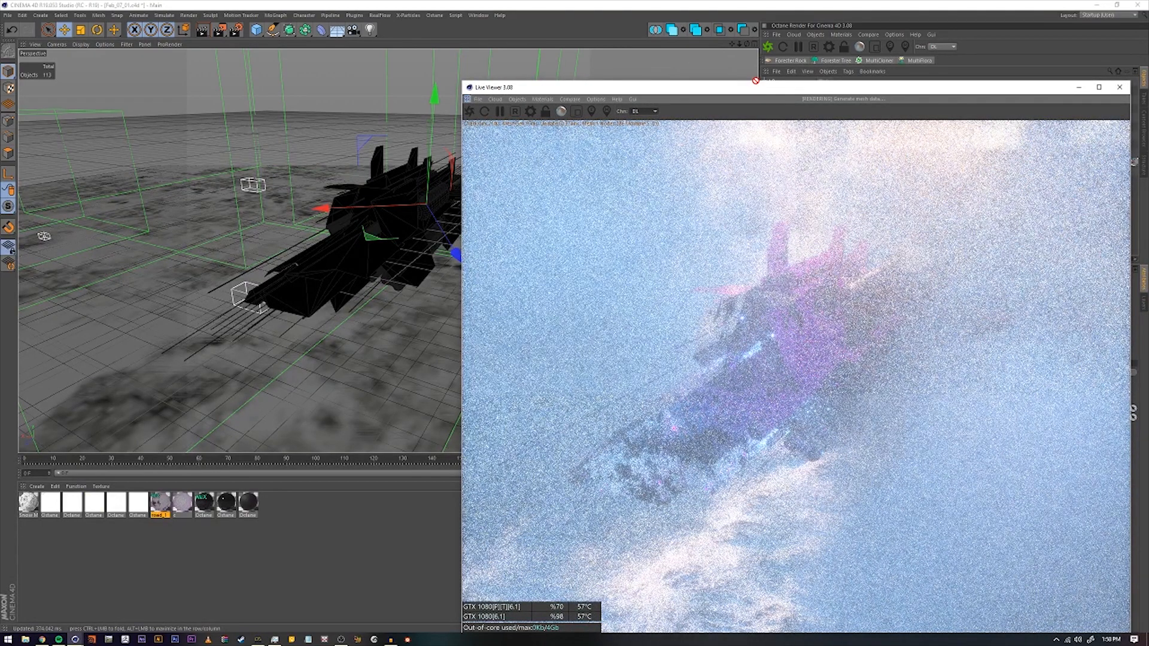
left_click_drag(727, 88, 288, 74)
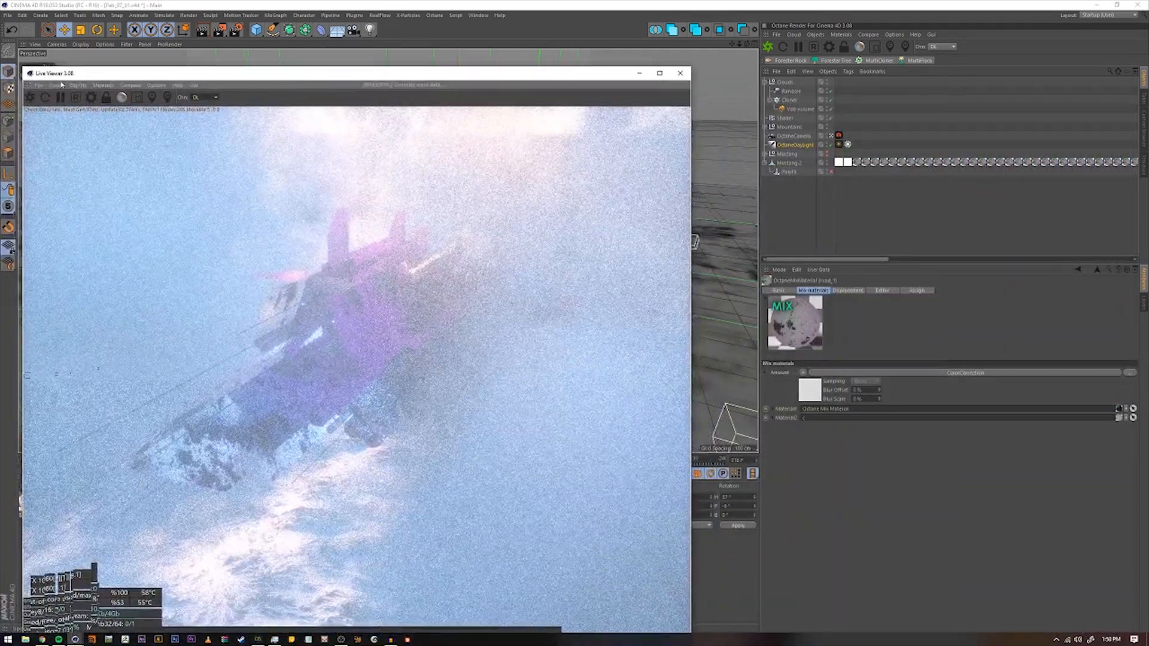
left_click_drag(29, 89, 746, 106)
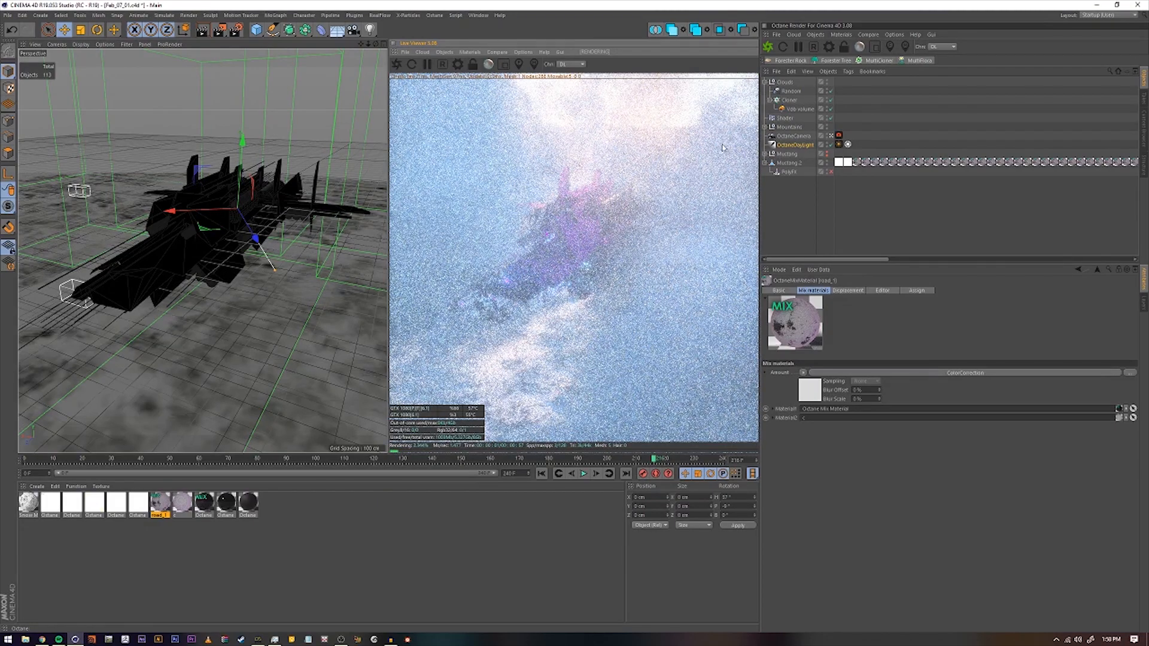
Disable the OctaneDayLight and hide the Clouds group from the render.
left_click(831, 144)
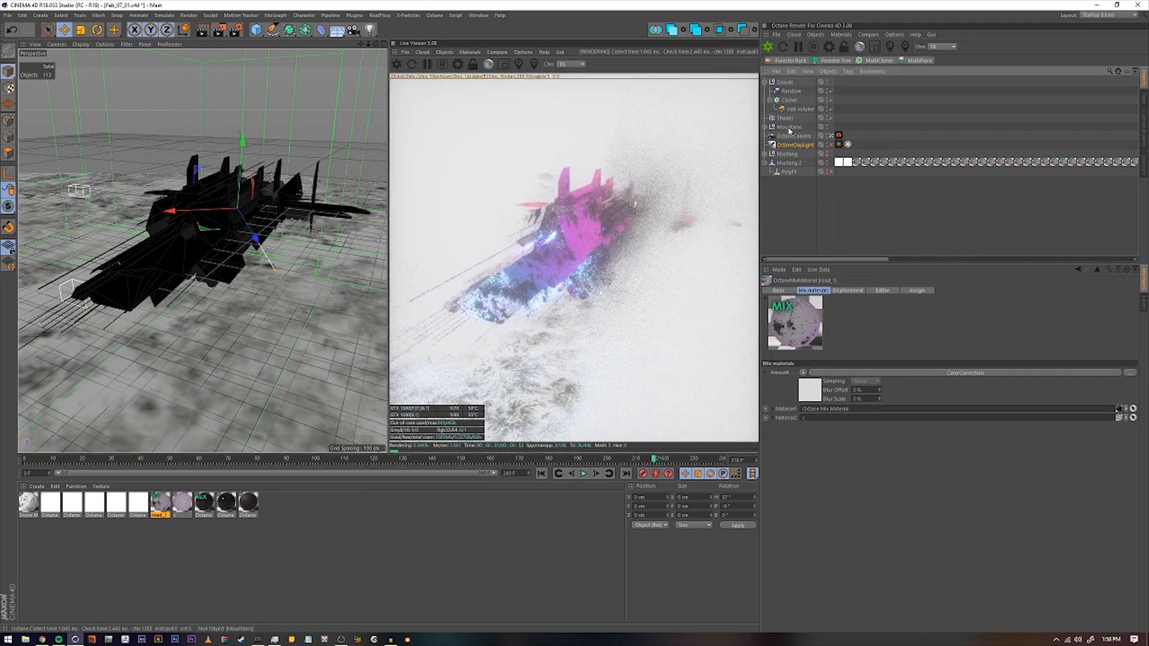
left_click(827, 82)
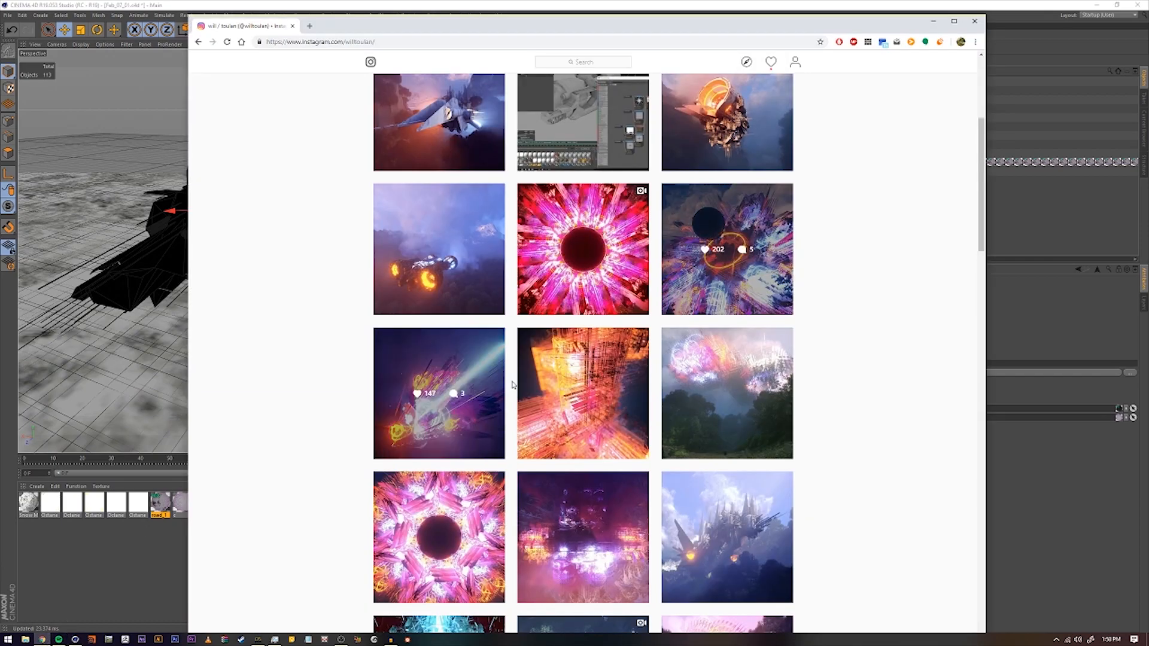
Switch to the browser and examine the pink "Geo / Detic" render in the Instagram gallery as a reference.
left_click(42, 639)
scroll(567, 433, "down", 10)
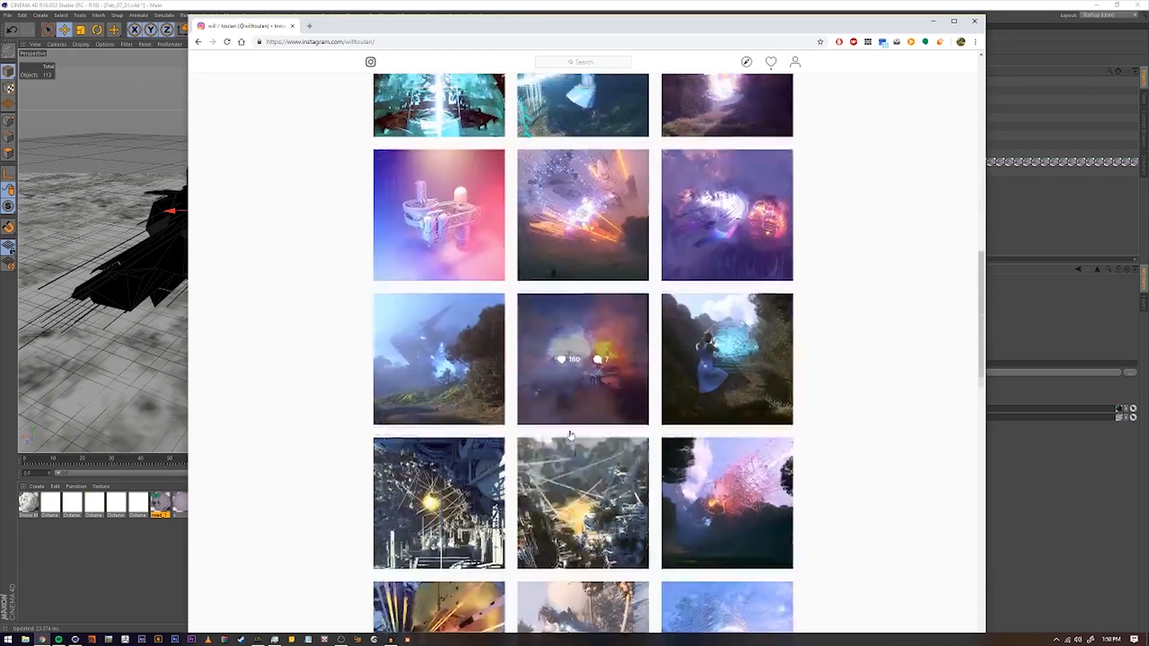
scroll(708, 299, "down", 2)
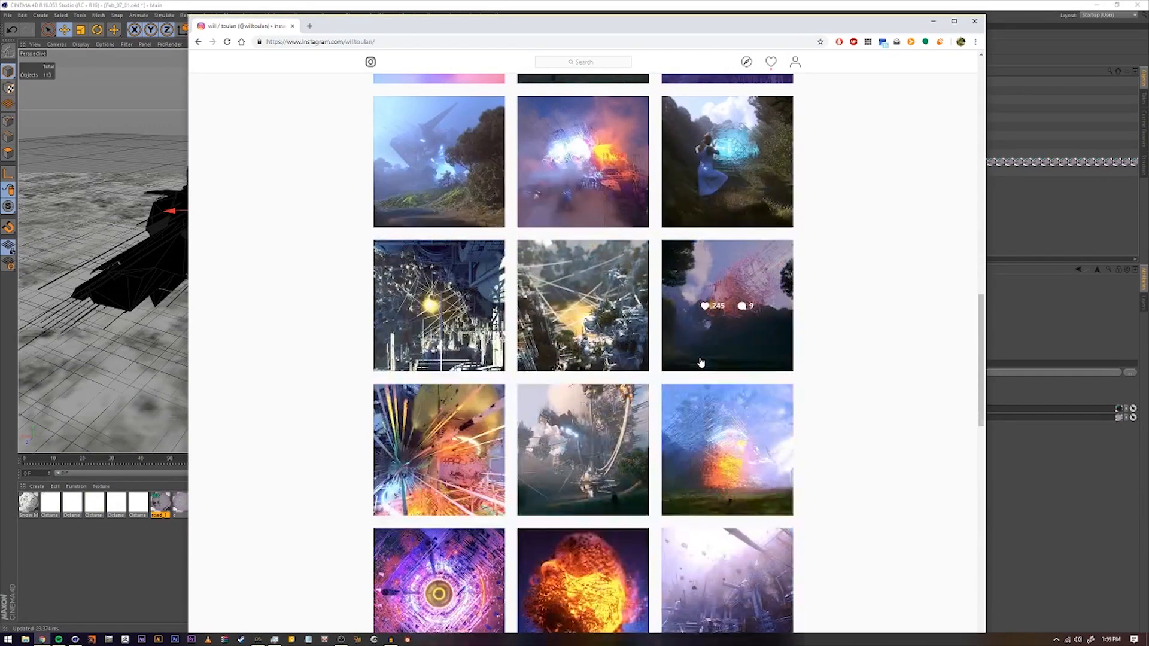
left_click(714, 328)
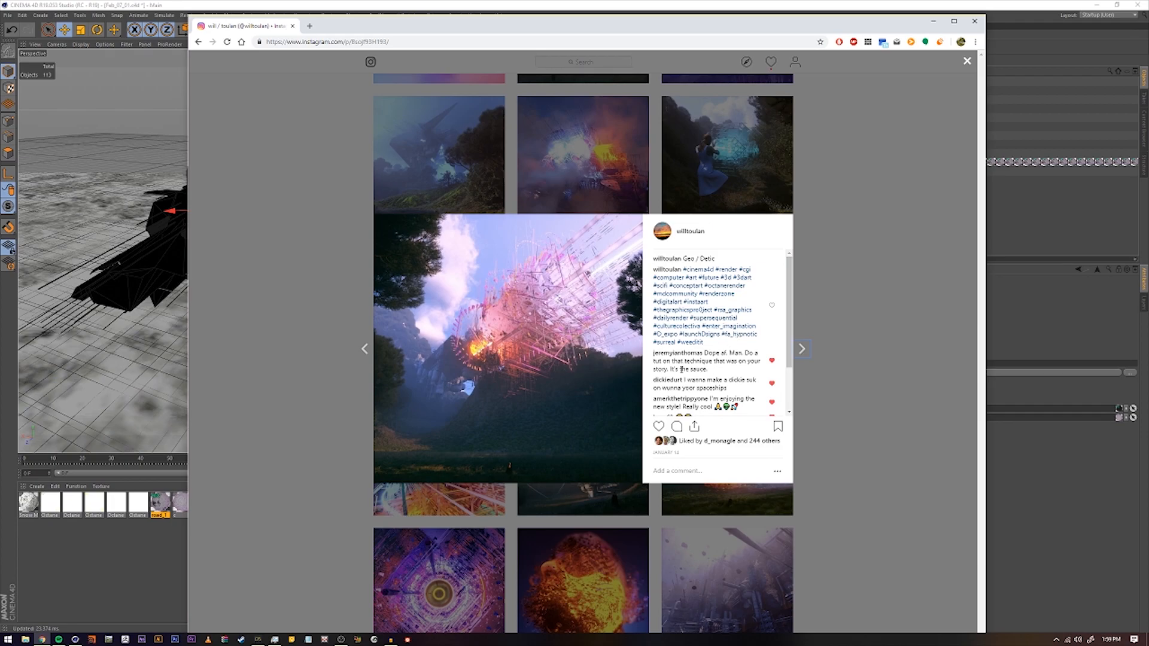
left_click(932, 21)
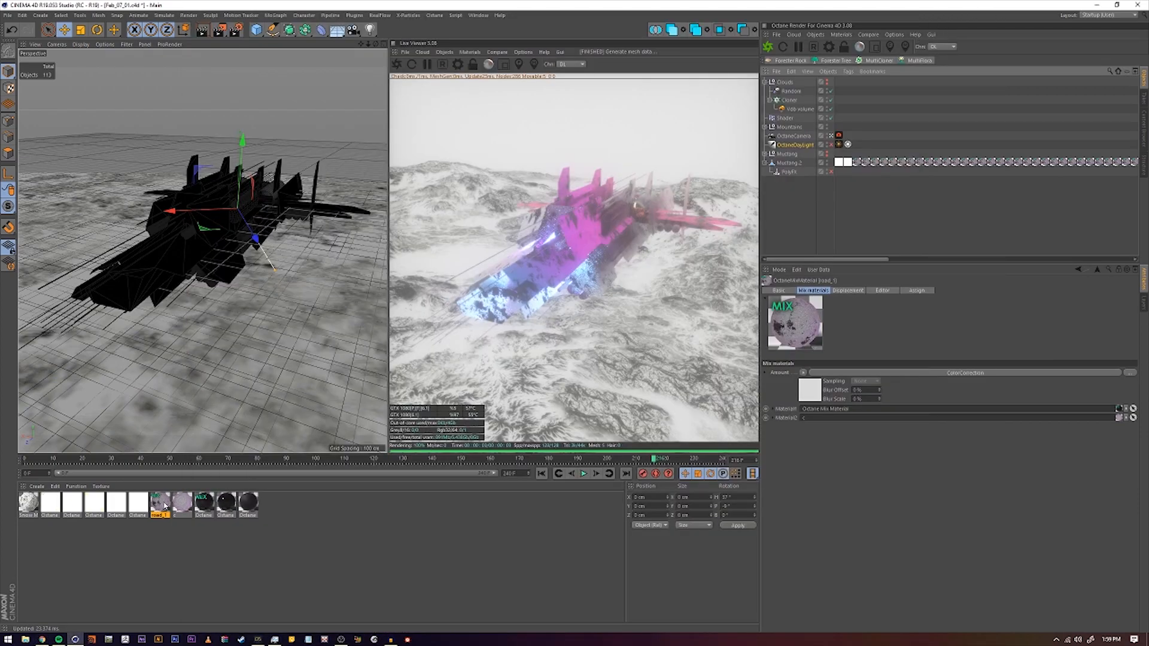
Open the road_1 mix material in the Octane Node Editor and select the specular material node feeding its second material input.
double_click(161, 504)
left_click(170, 165)
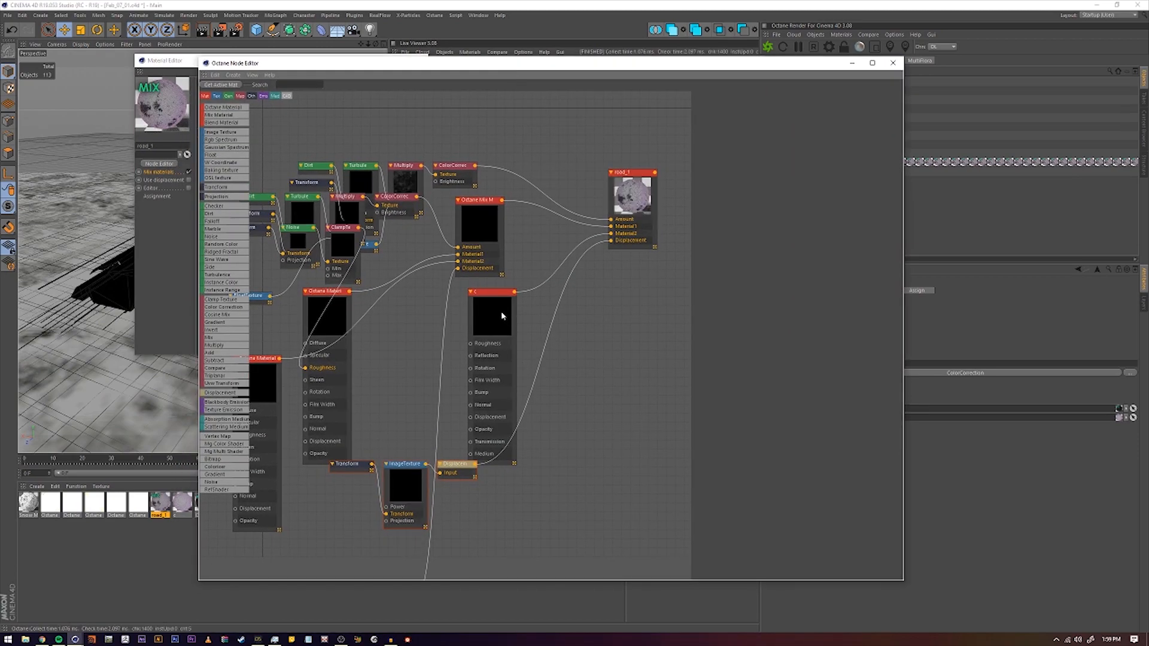
left_click(482, 206)
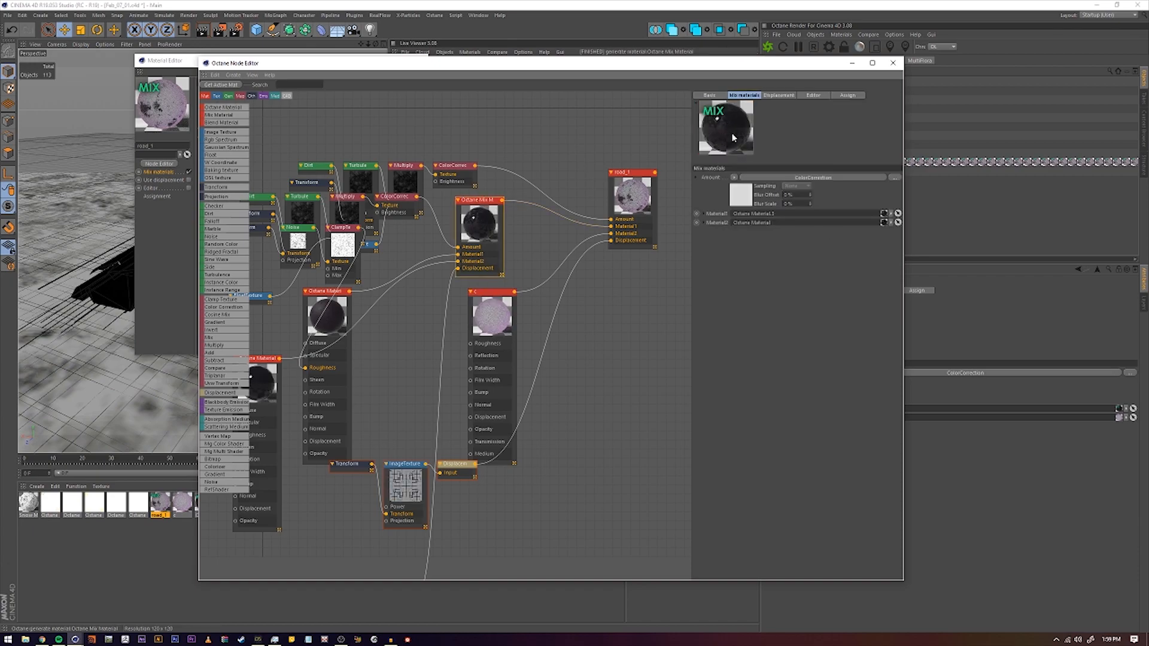
left_click_drag(488, 296, 479, 294)
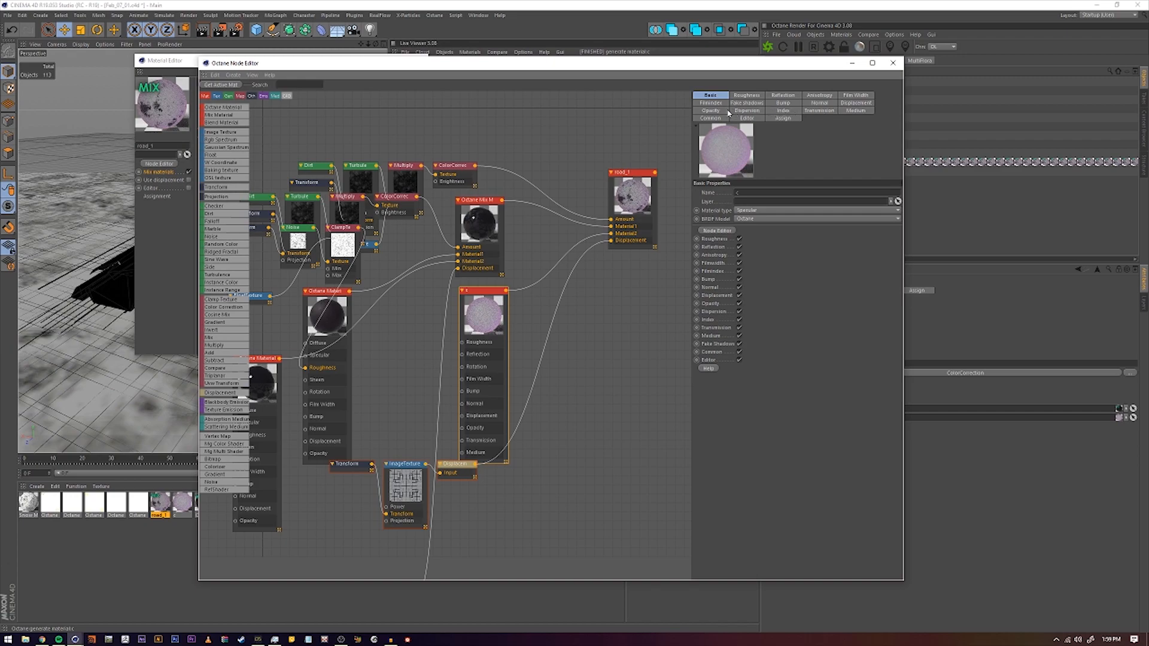
Lower the specular material's Film Width float to about 0.2 and close the Node Editor.
left_click(711, 102)
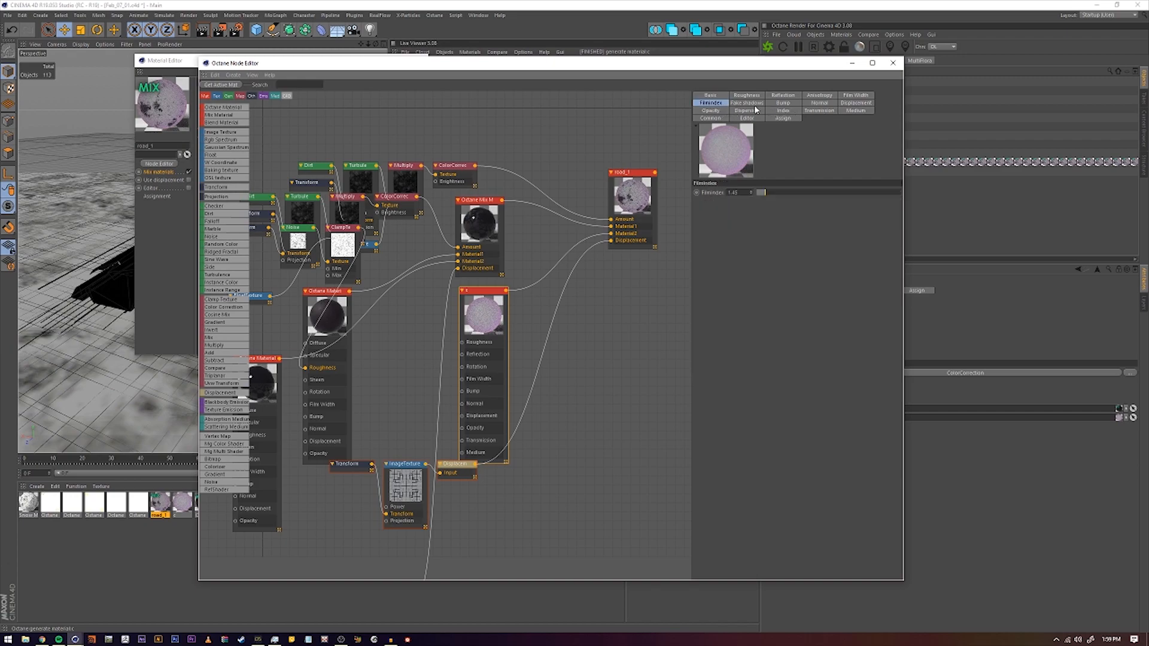
left_click(847, 97)
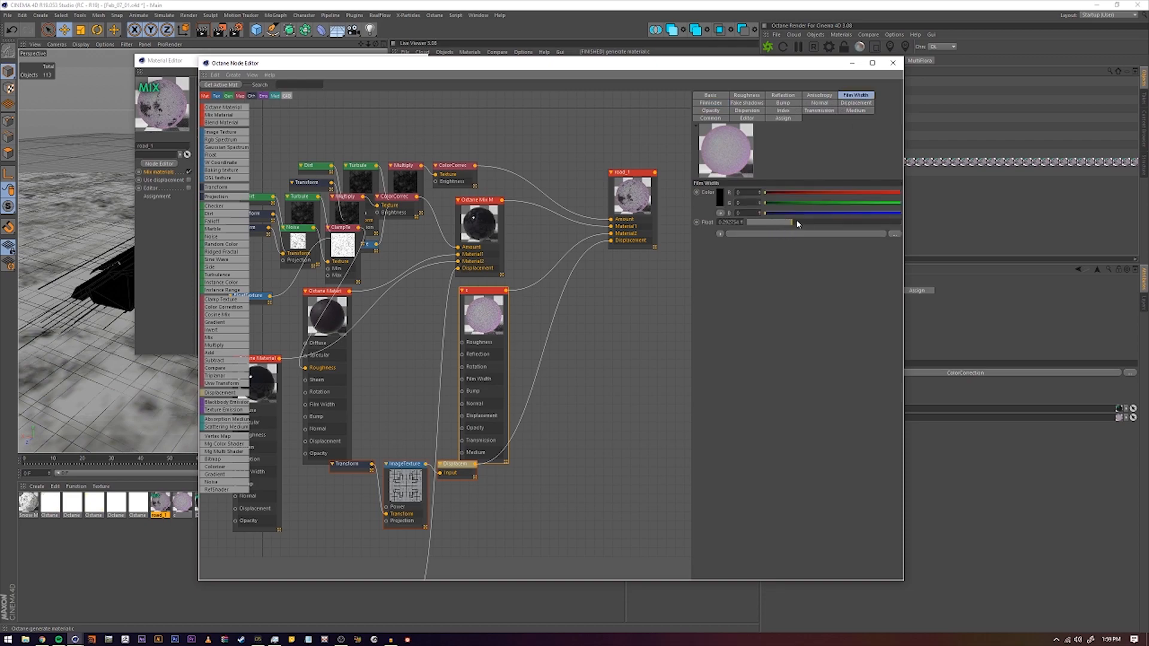
left_click_drag(801, 226, 777, 224)
left_click_drag(786, 225, 777, 223)
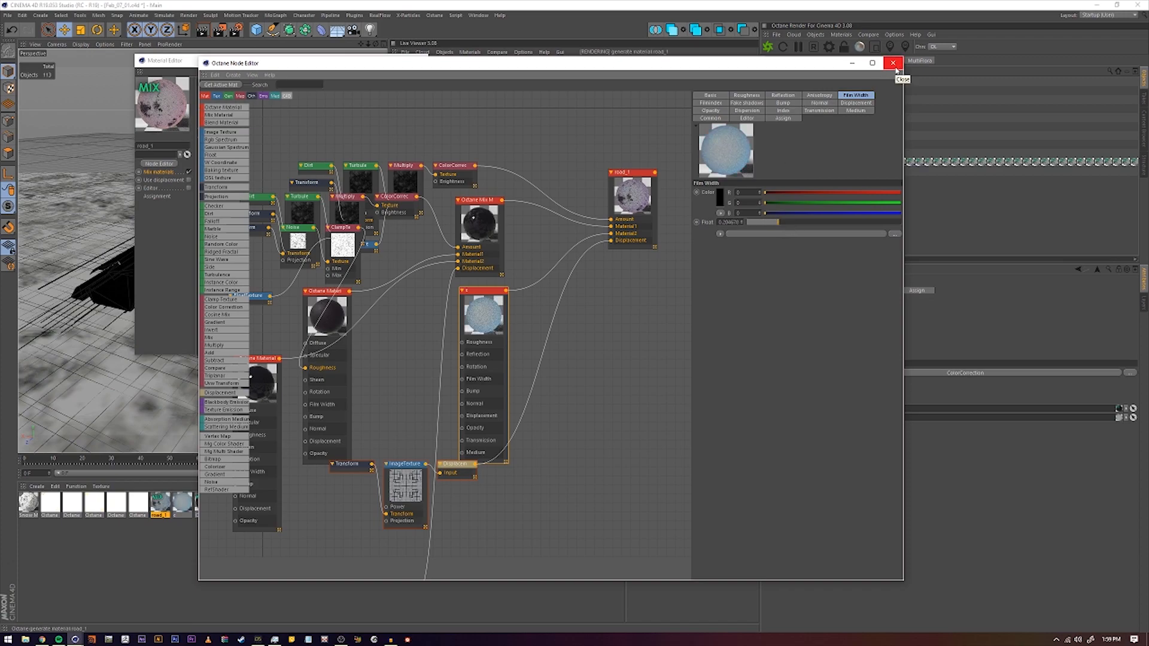
middle_click_drag(398, 361, 454, 357)
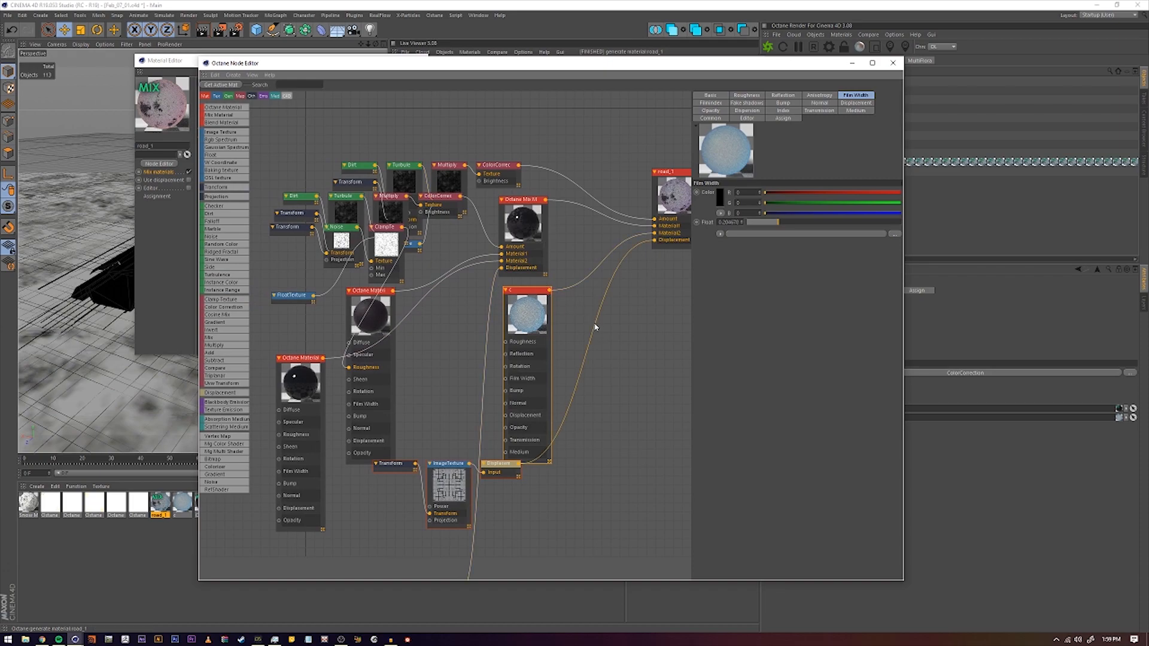
middle_click_drag(615, 326, 591, 321)
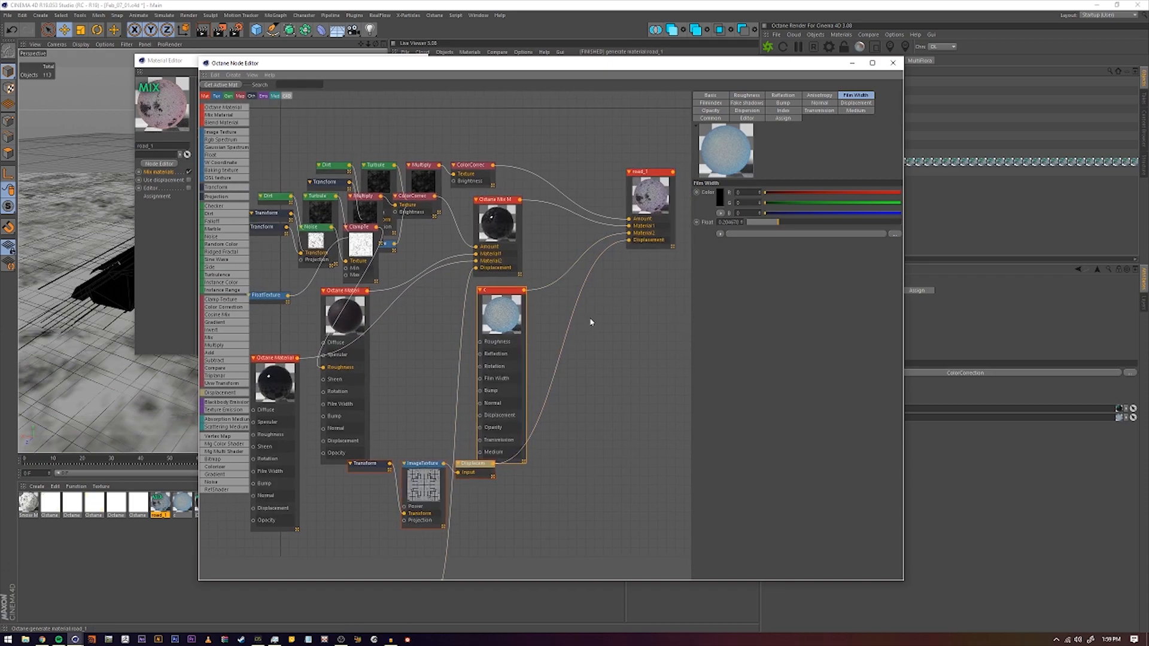
left_click(893, 63)
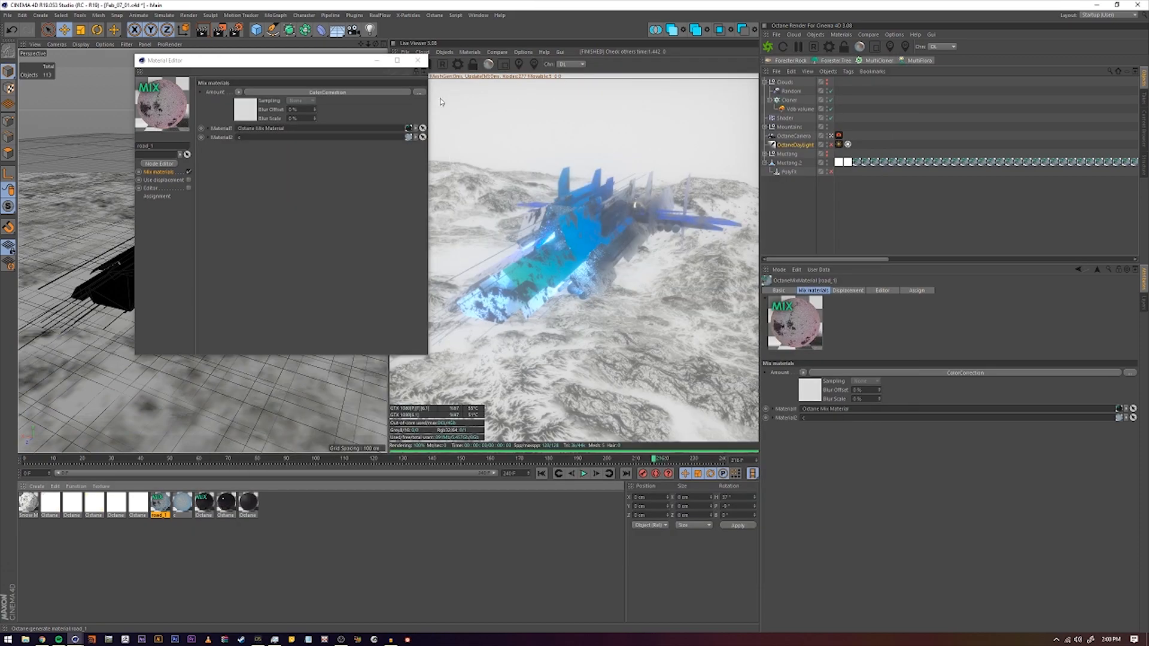
Close the Material Editor and re-enable the spaceship's PolyFX, the Clouds group and the OctaneDayLight.
left_click(416, 60)
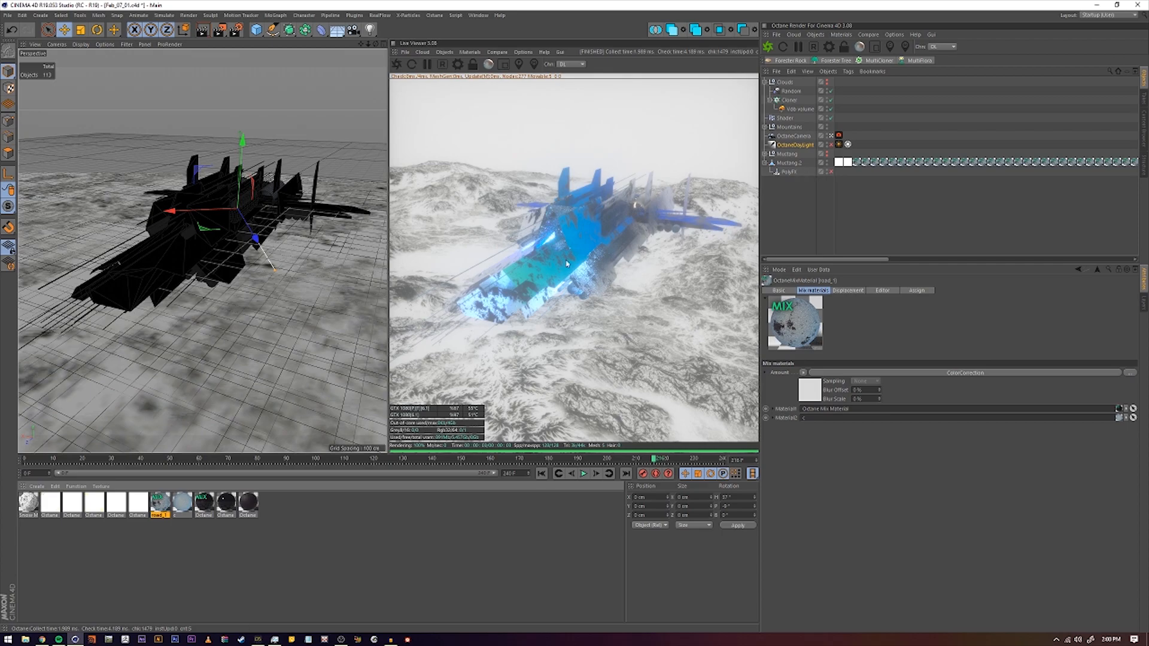
left_click(831, 172)
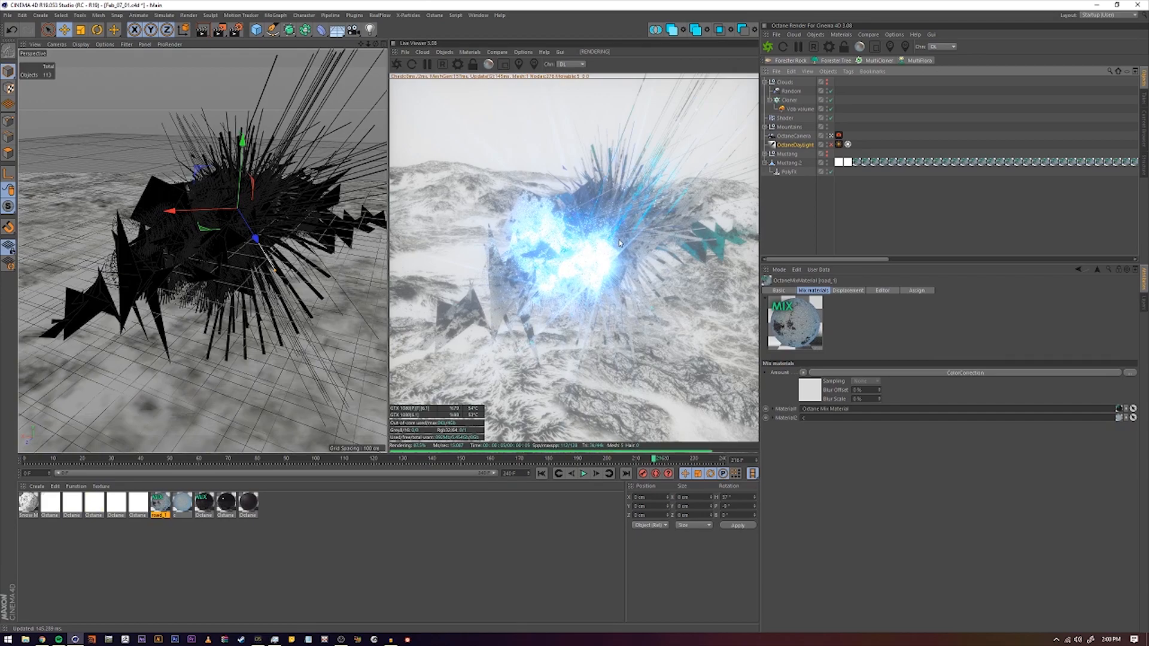
left_click(828, 82)
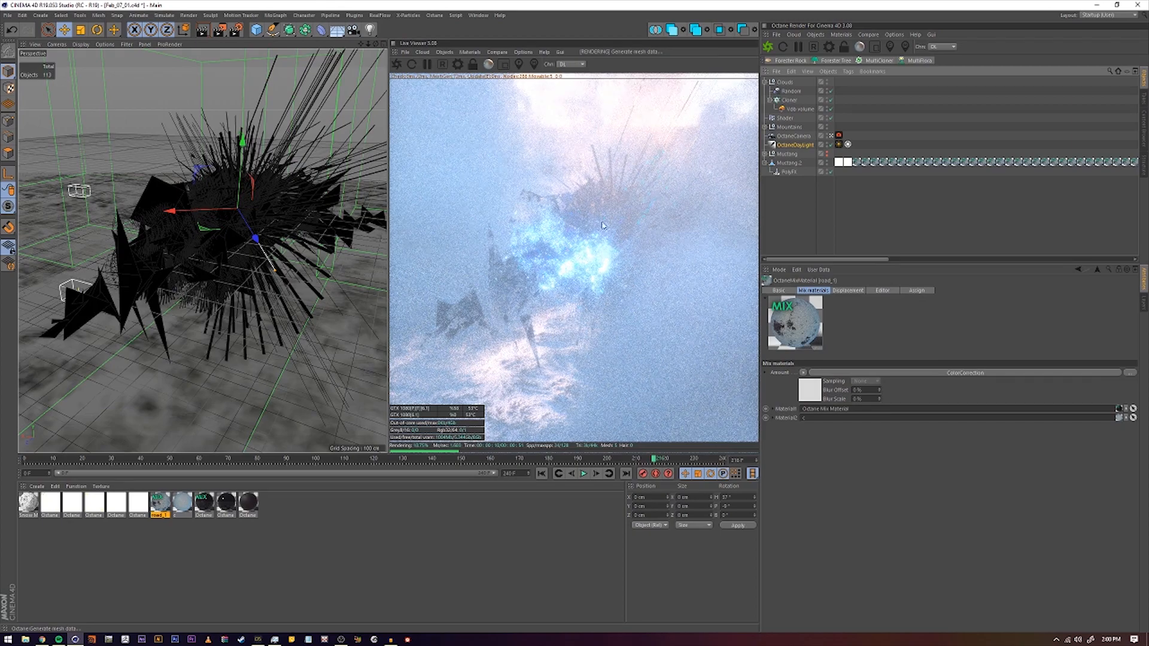
Examine the shattered spaceship among the clouds from several angles in the viewport and the live render.
left_click_drag(579, 264, 336, 256)
mouse_move(223, 226)
right_mouse_down("alt")
mouse_move(246, 224)
mouse_move(233, 239)
right_mouse_up("alt")
left_click_drag(233, 239, 272, 195, "alt")
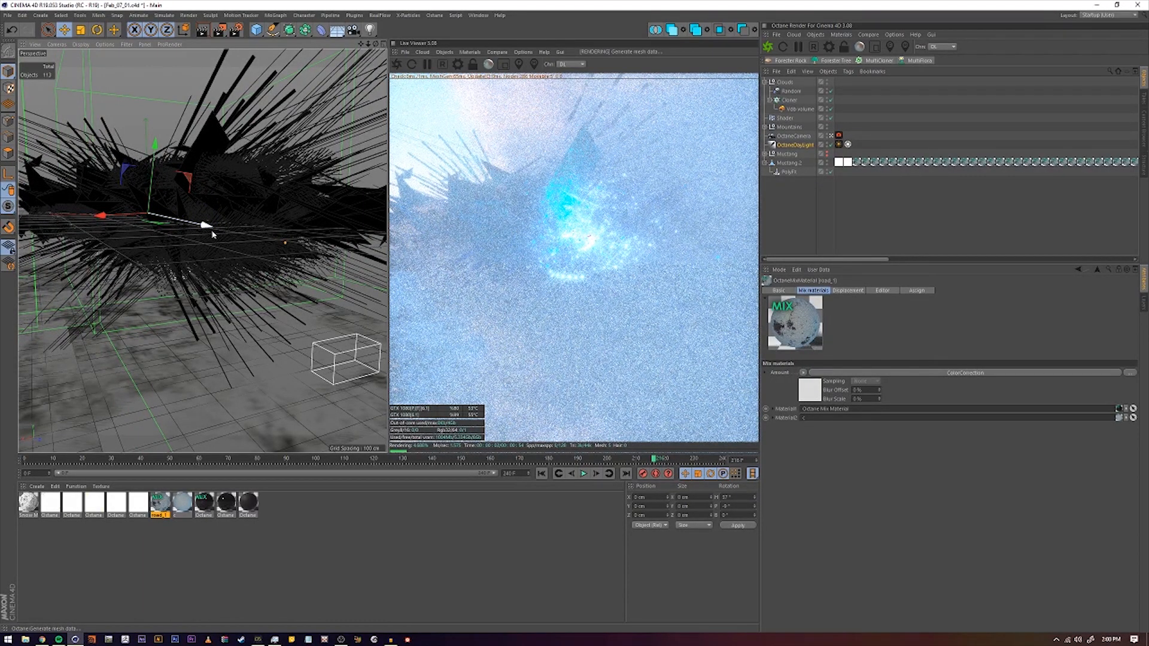
middle_click_drag(187, 235, 211, 236, "alt")
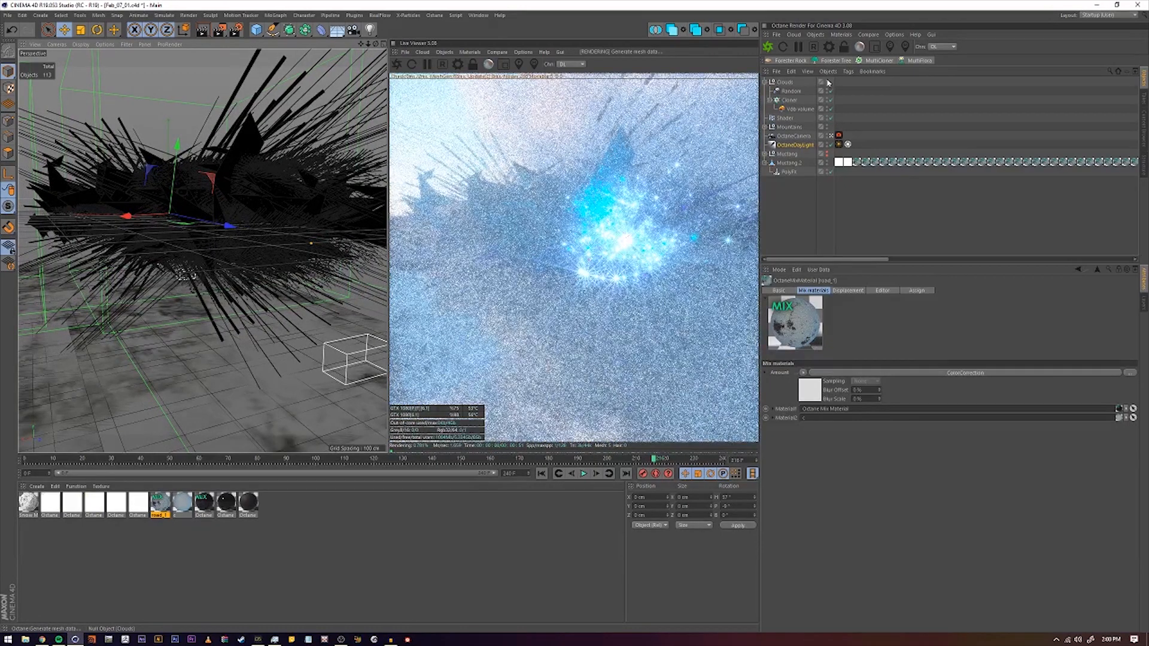
left_click_drag(250, 178, 280, 185, "alt")
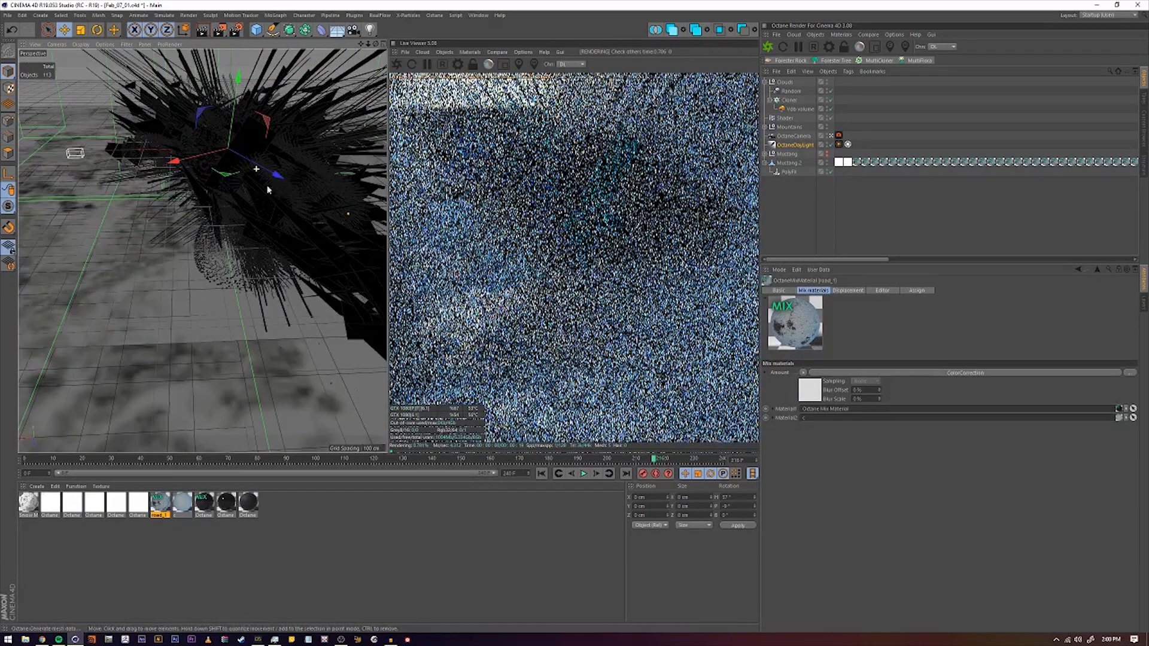
right_click_drag(279, 185, 275, 184, "alt")
left_click_drag(276, 184, 243, 249, "alt")
right_click_drag(154, 251, 181, 273, "alt")
middle_click_drag(181, 273, 213, 247, "alt")
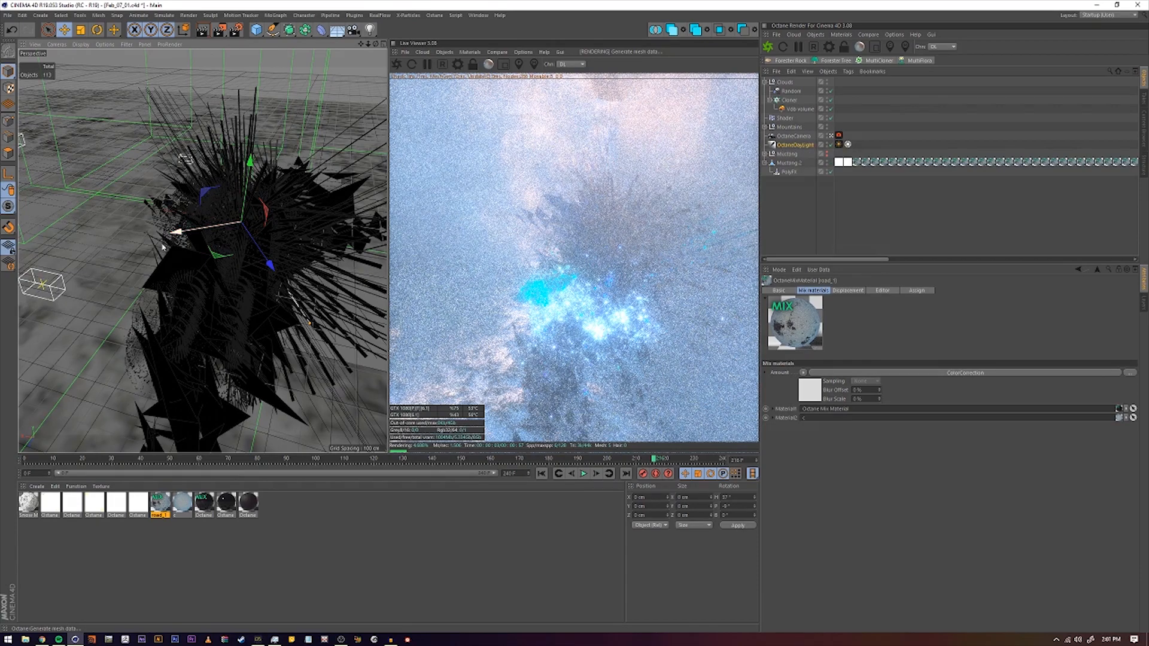
left_click_drag(237, 265, 226, 207, "alt")
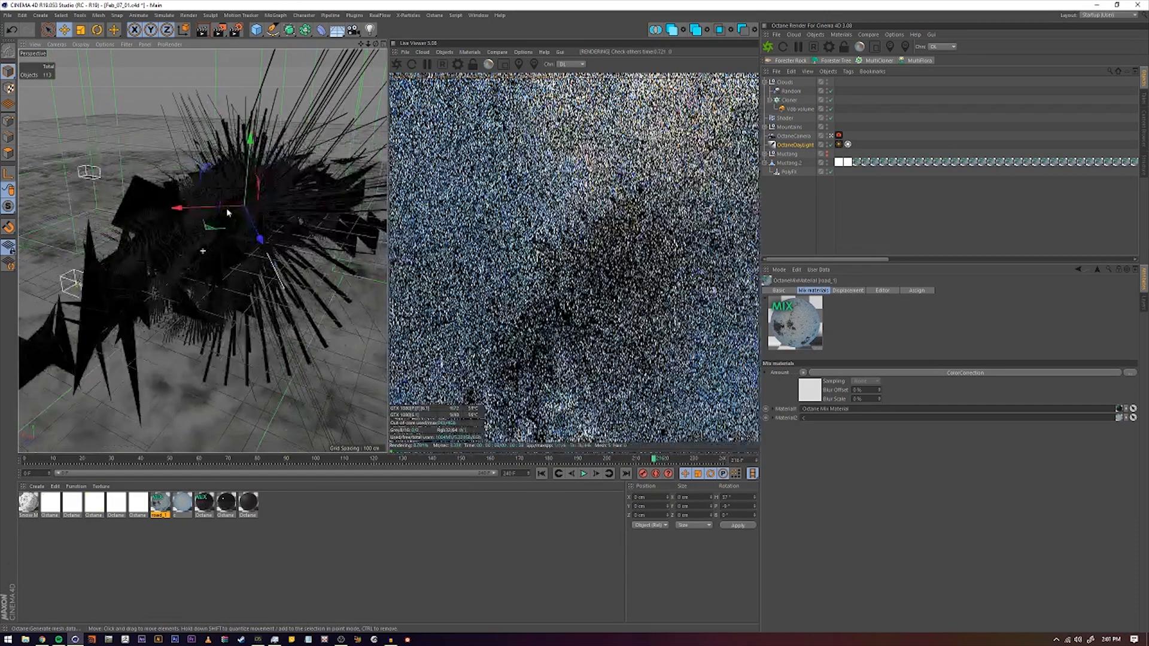
Review the OctaneDayLight tag's main settings and its Scattering Medium, including the FloatTexture used for scattering.
left_click(839, 145)
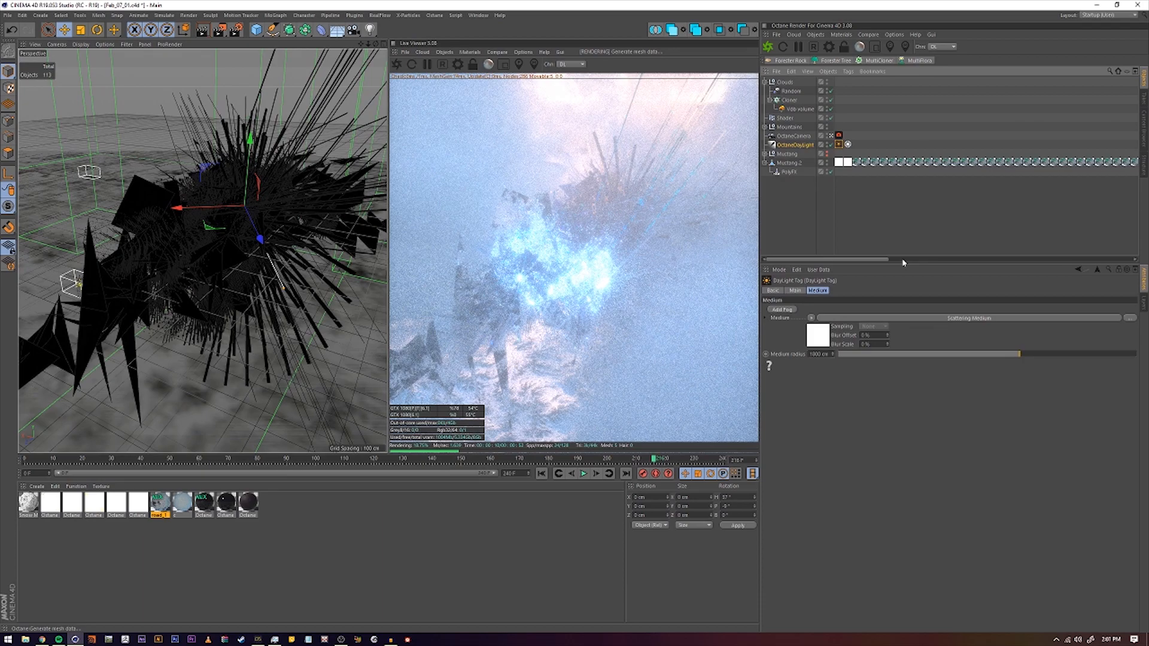
left_click(794, 290)
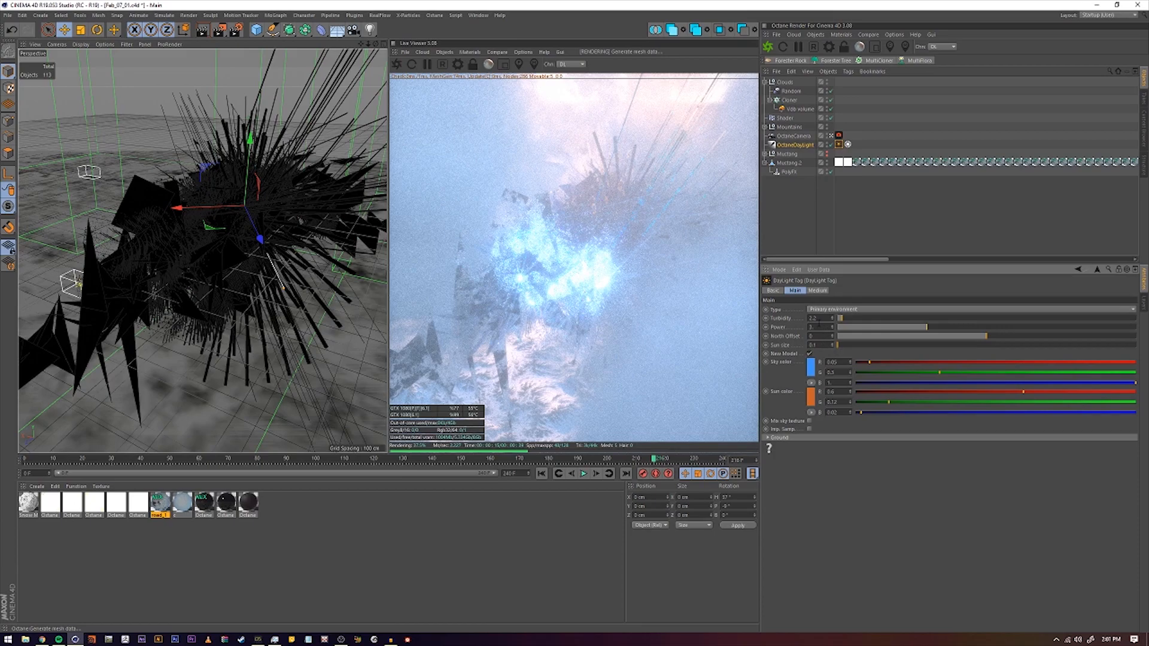
left_click(817, 290)
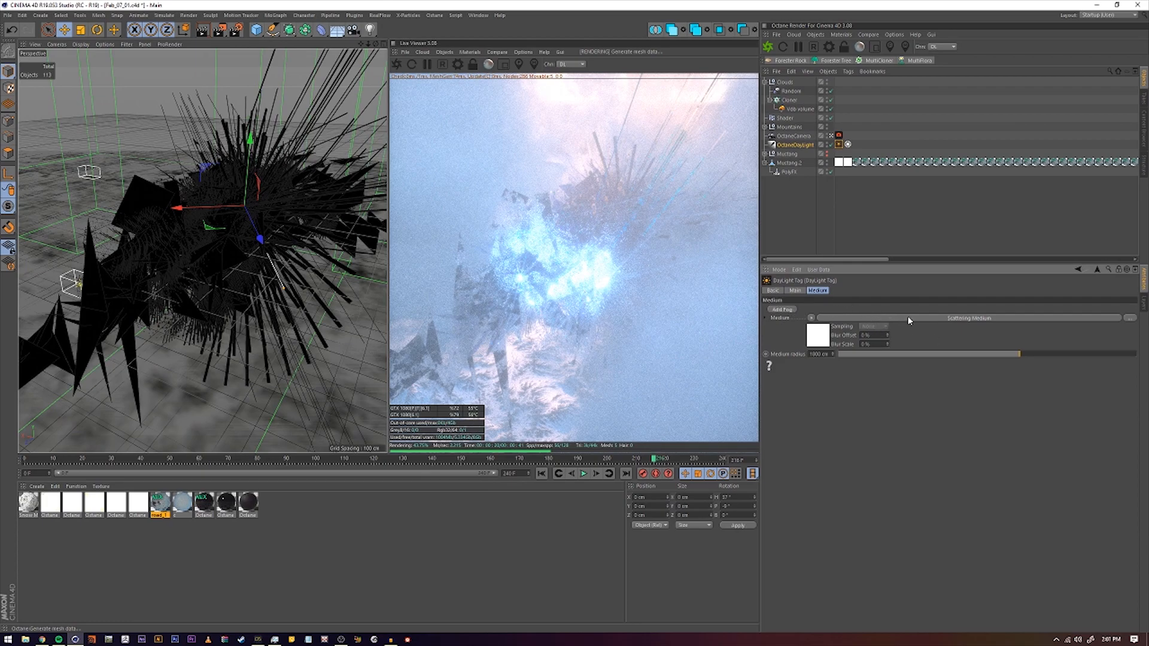
left_click(946, 319)
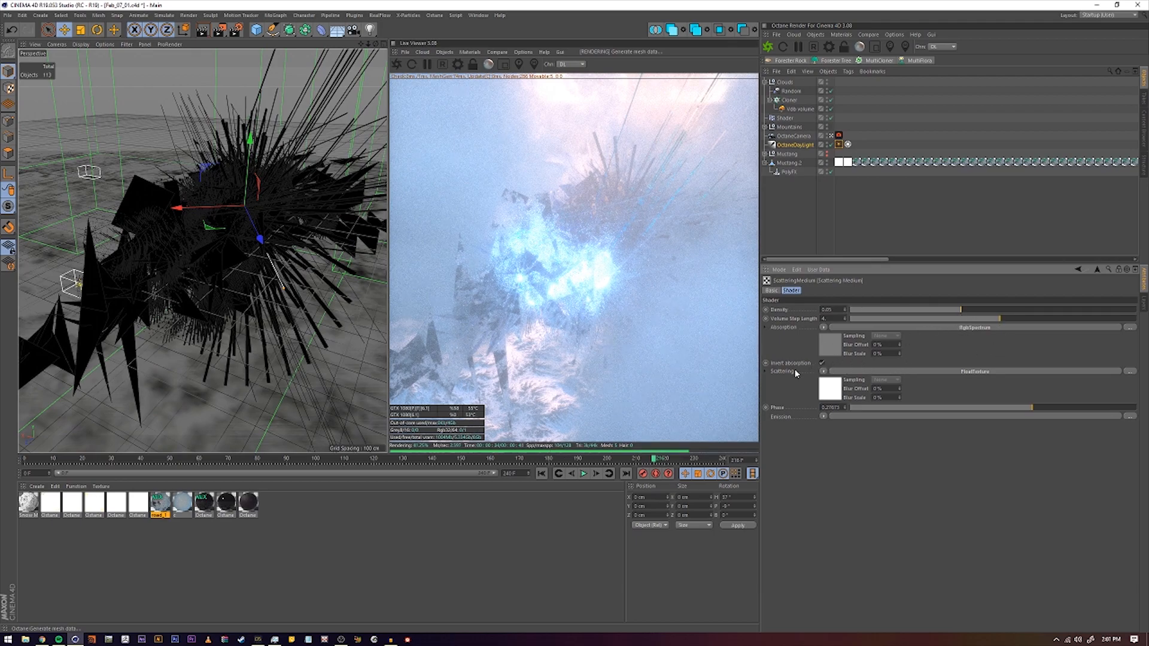
left_click(975, 371)
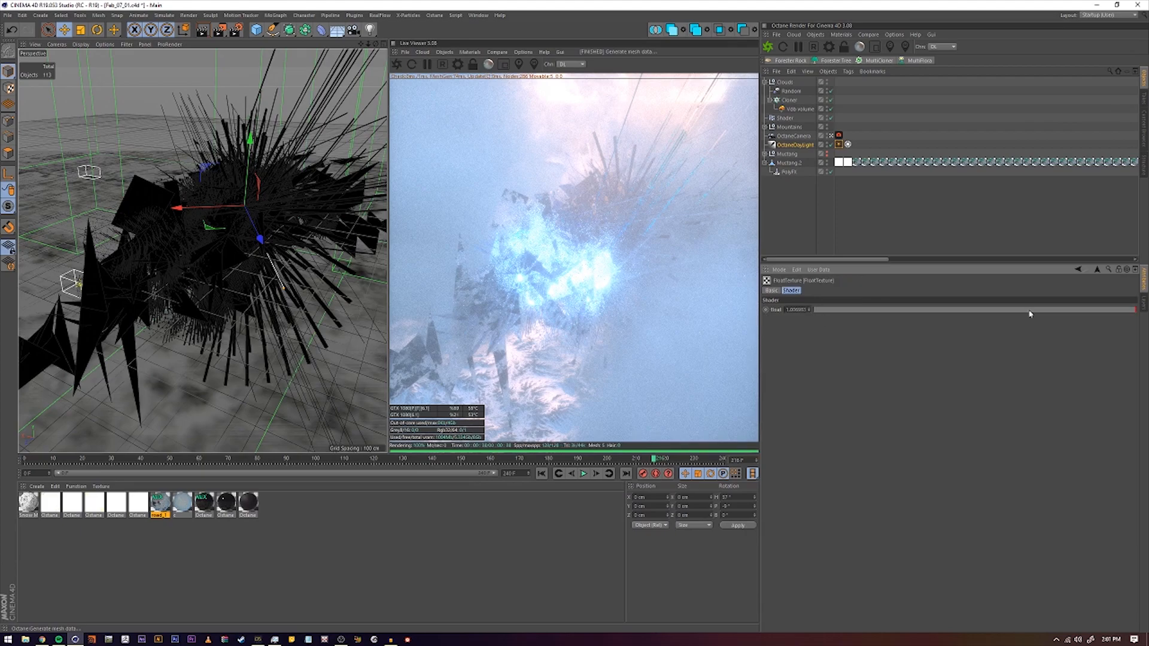
left_click(1077, 270)
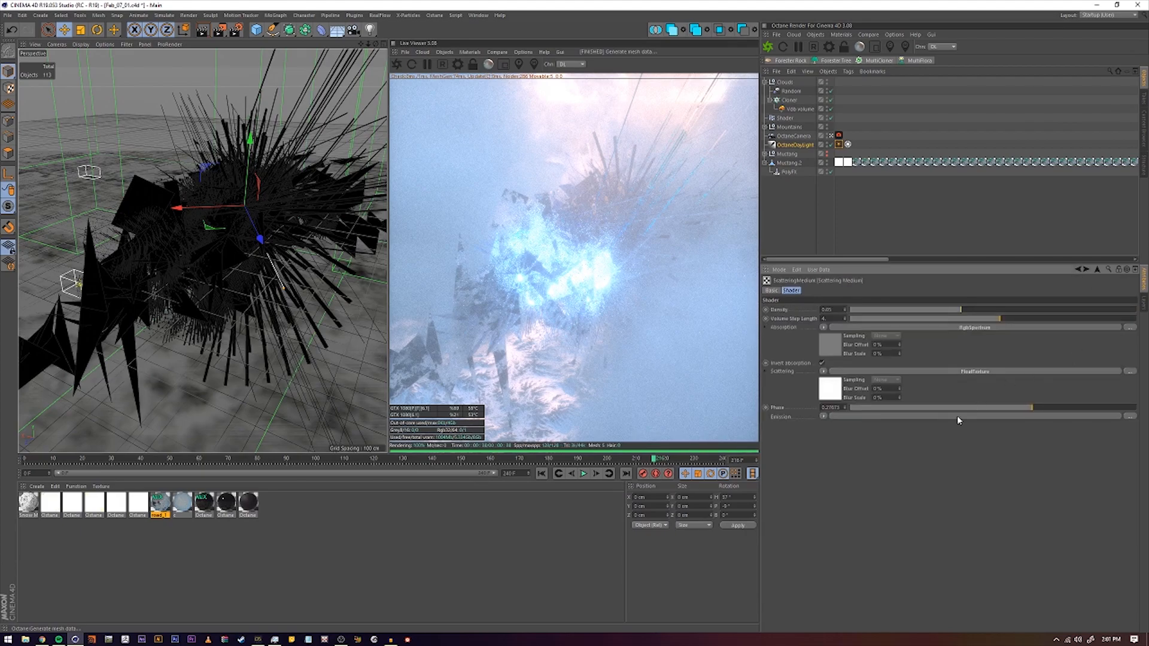